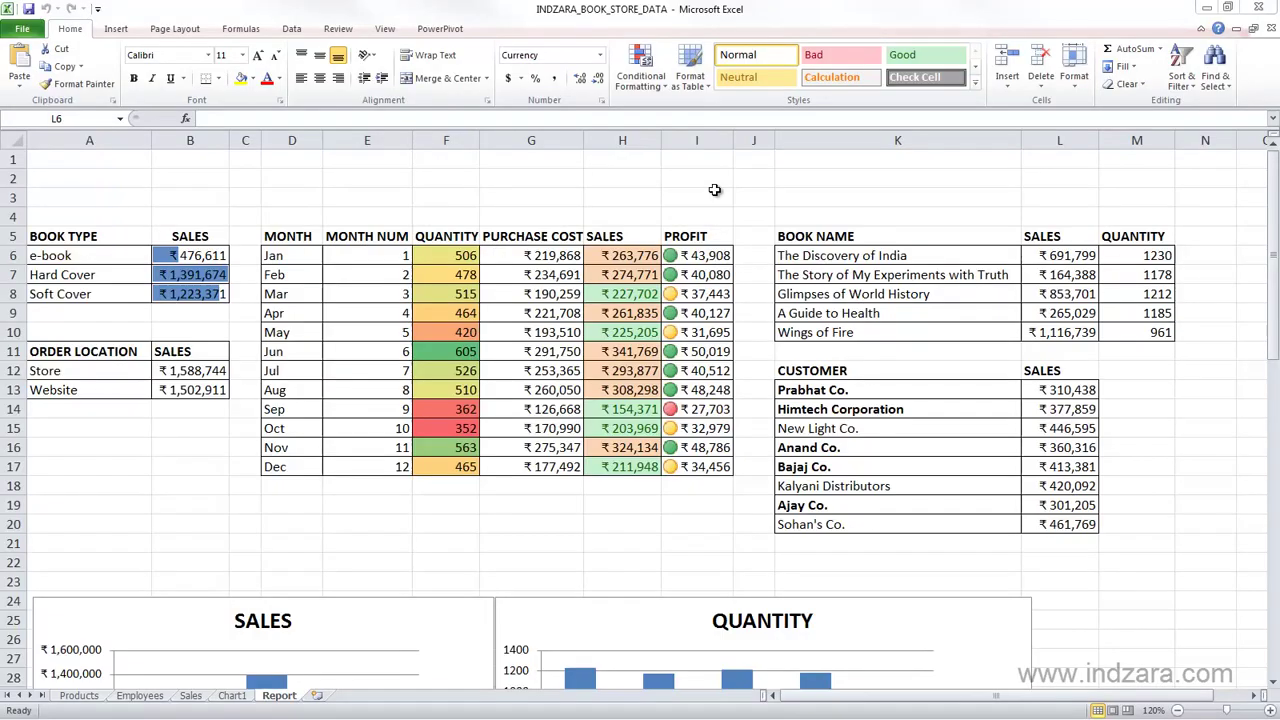
Switch to the Sales sheet, inspect a Book Name lookup formula, and select a cell in the order data
left_click(195, 699)
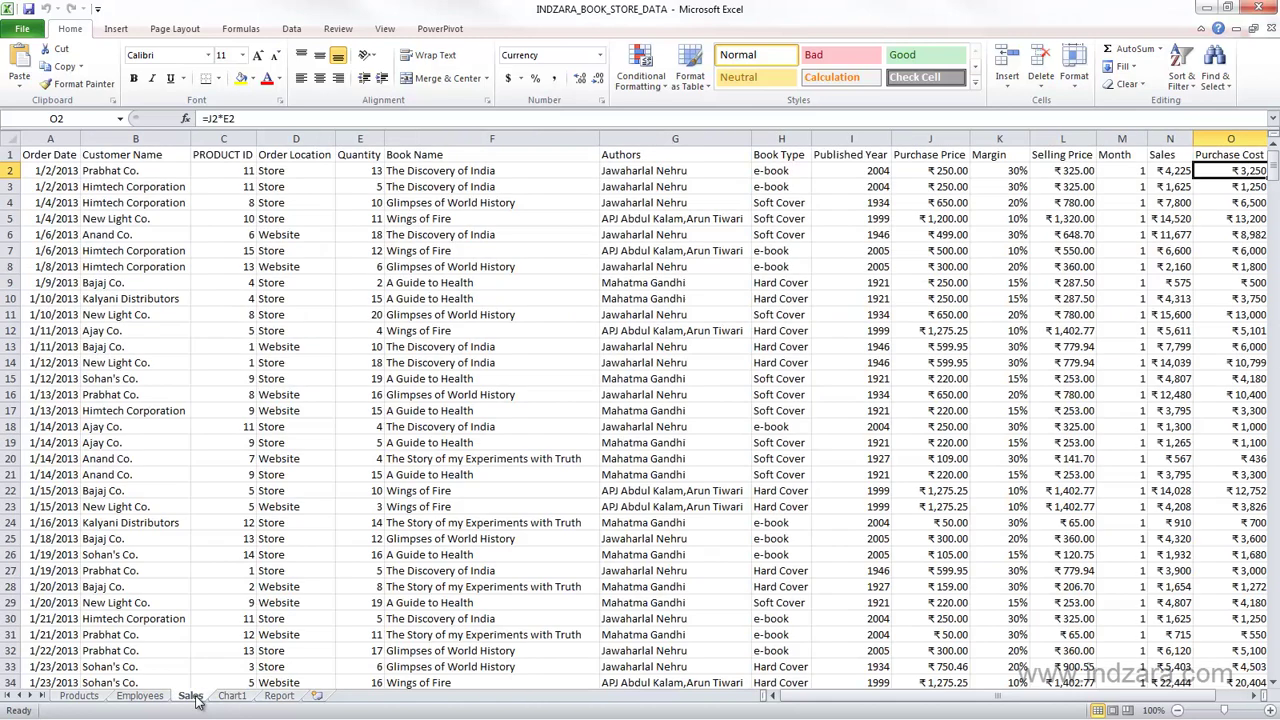
left_click(456, 300)
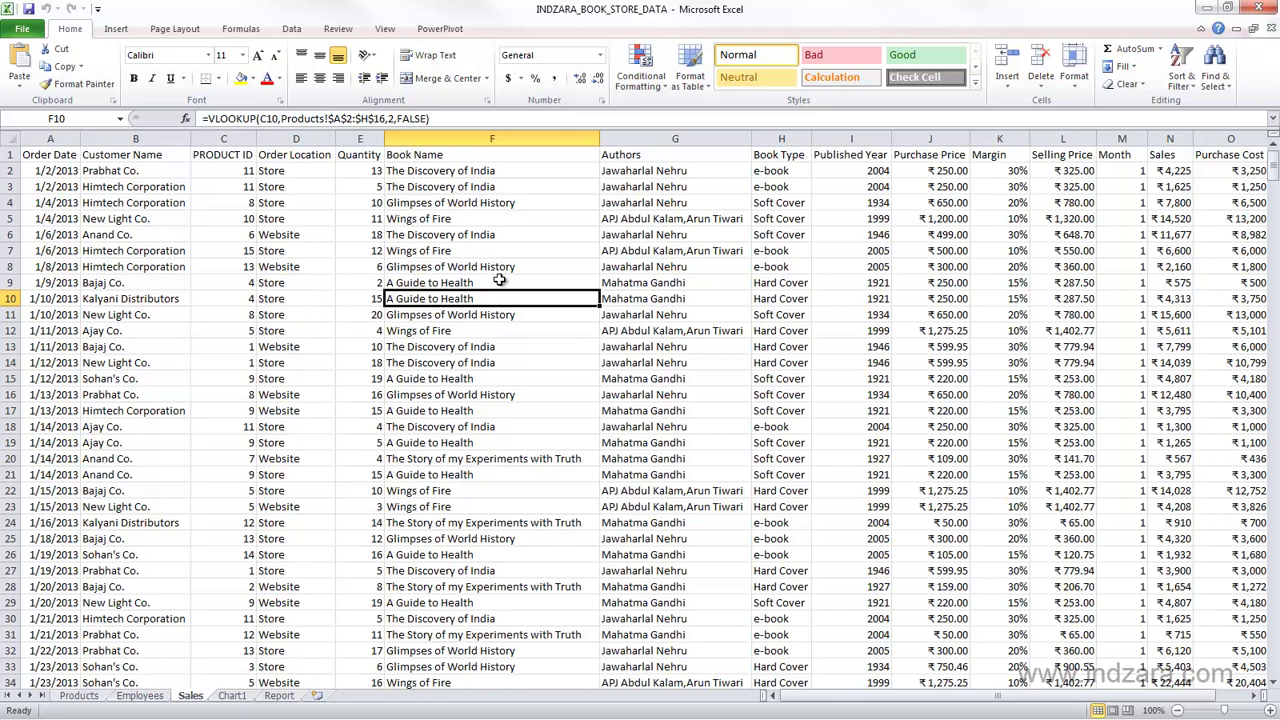
scroll(551, 345, "down", 7)
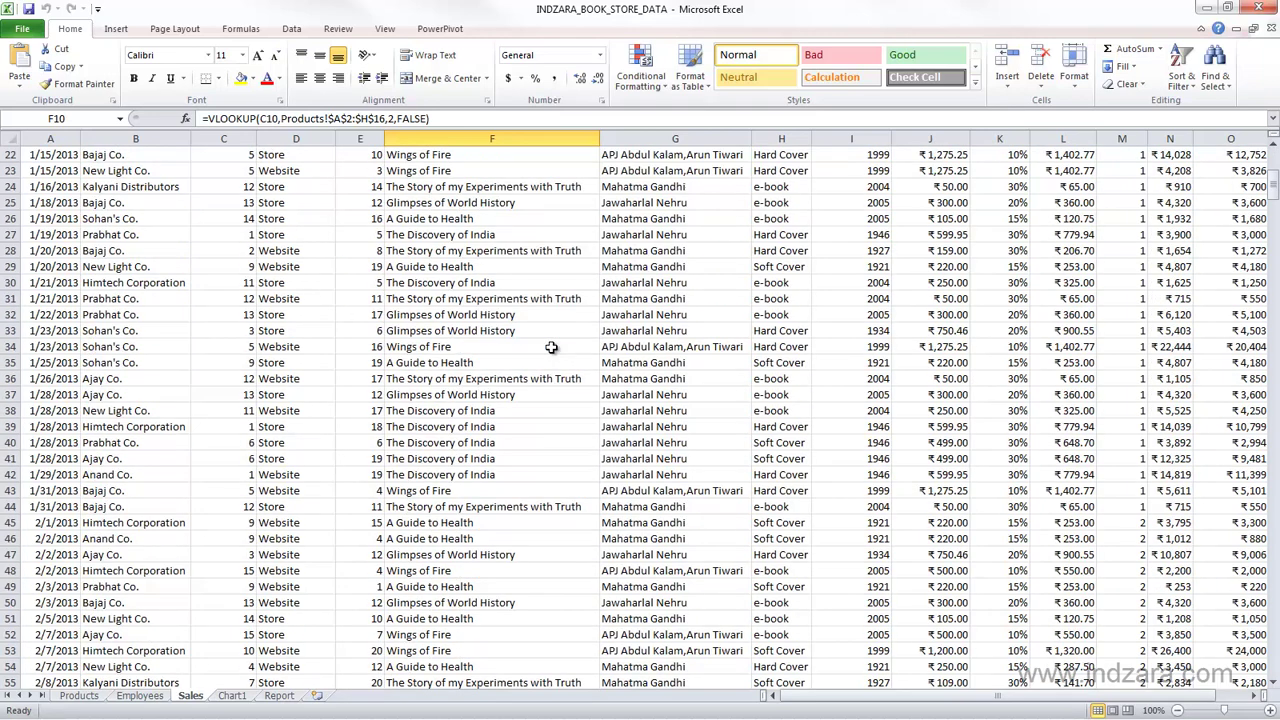
scroll(551, 347, "up", 7)
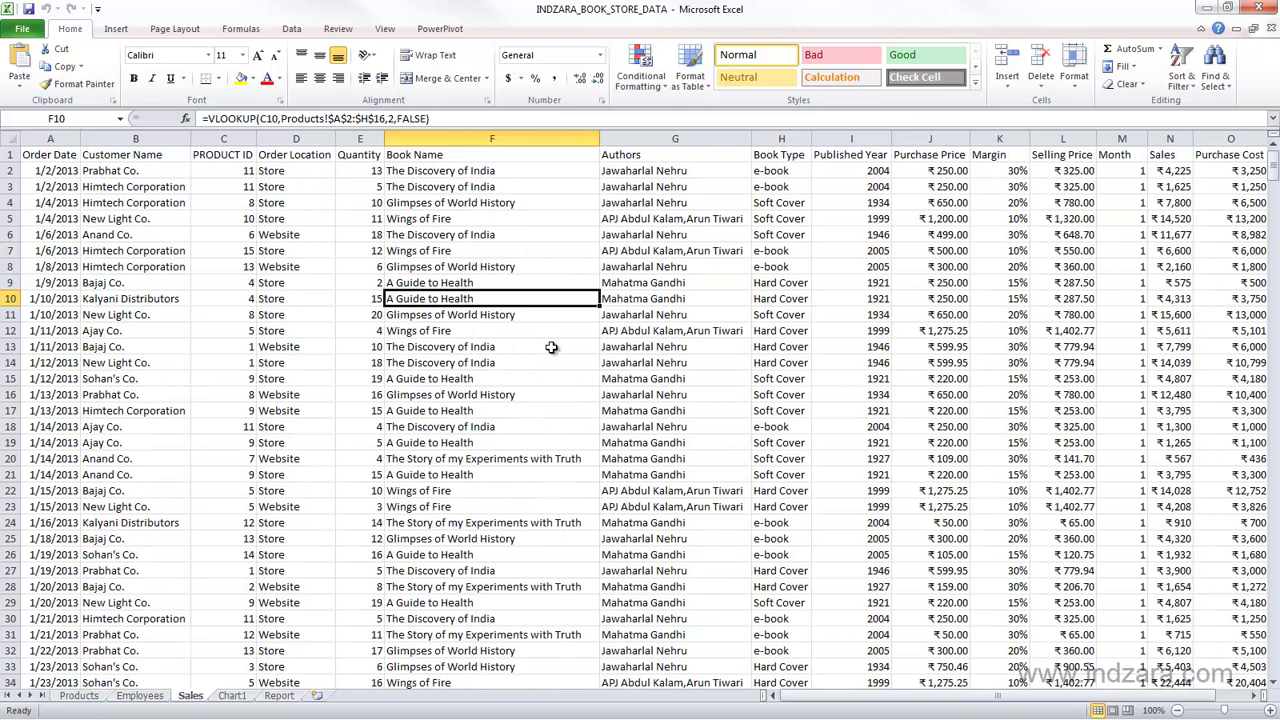
left_click(286, 238)
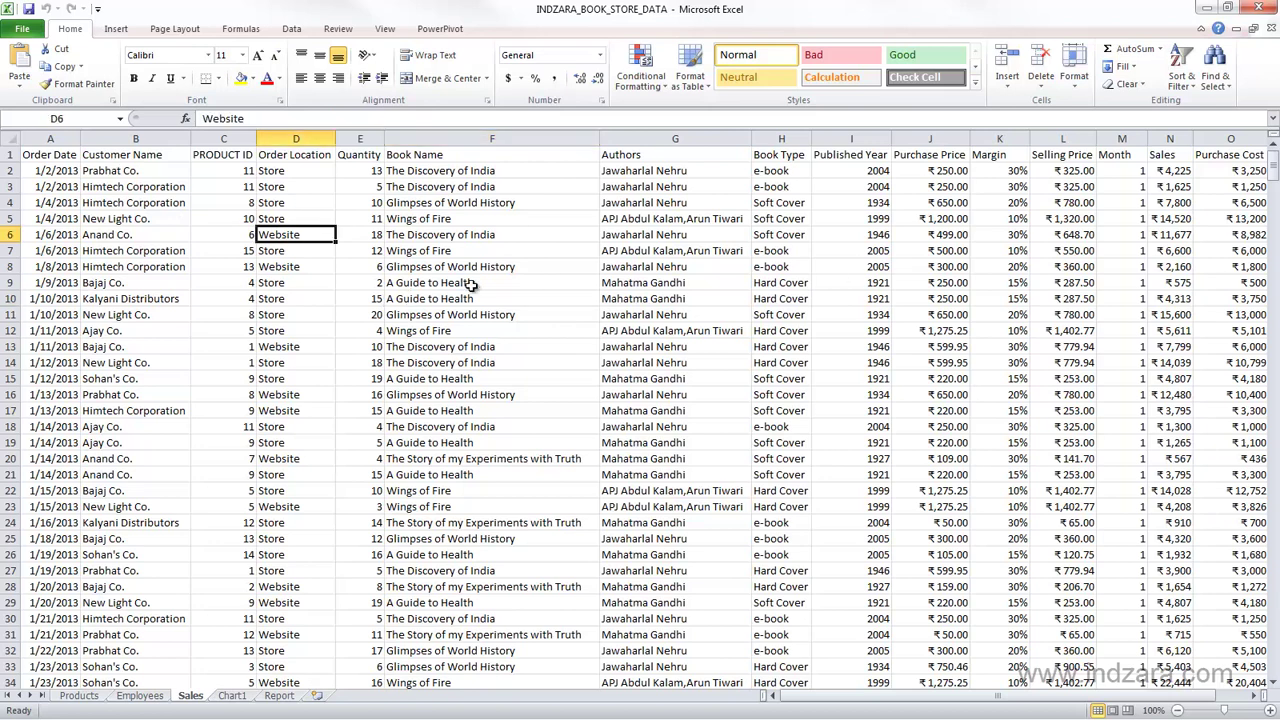
Insert a PivotTable from range Sales!$A$1:$O$569 onto a new worksheet
left_click(116, 30)
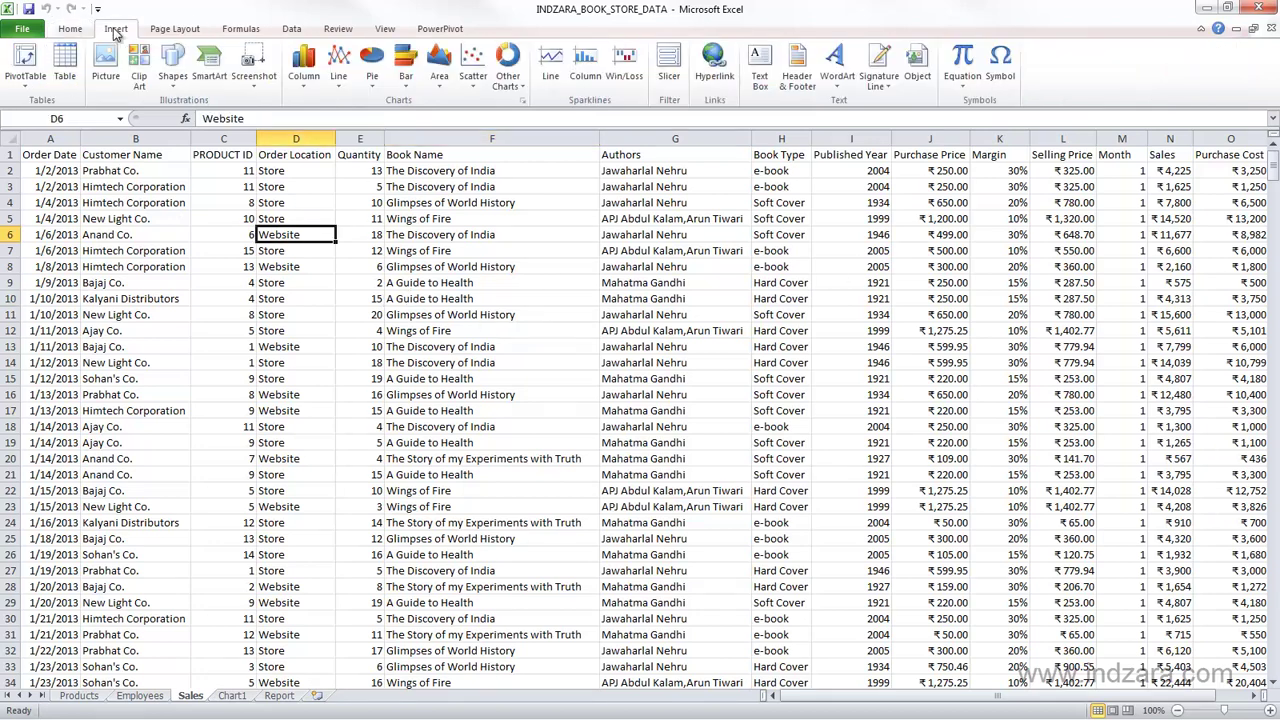
left_click(27, 62)
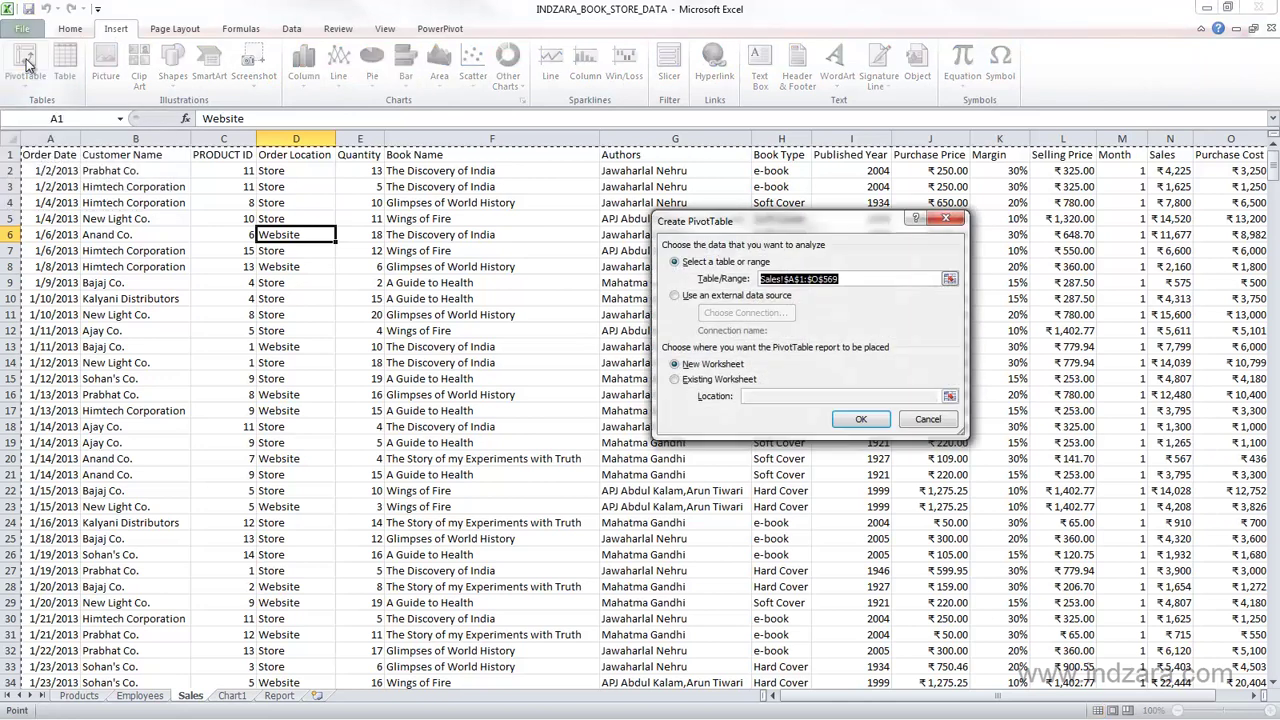
left_click_drag(701, 222, 523, 222)
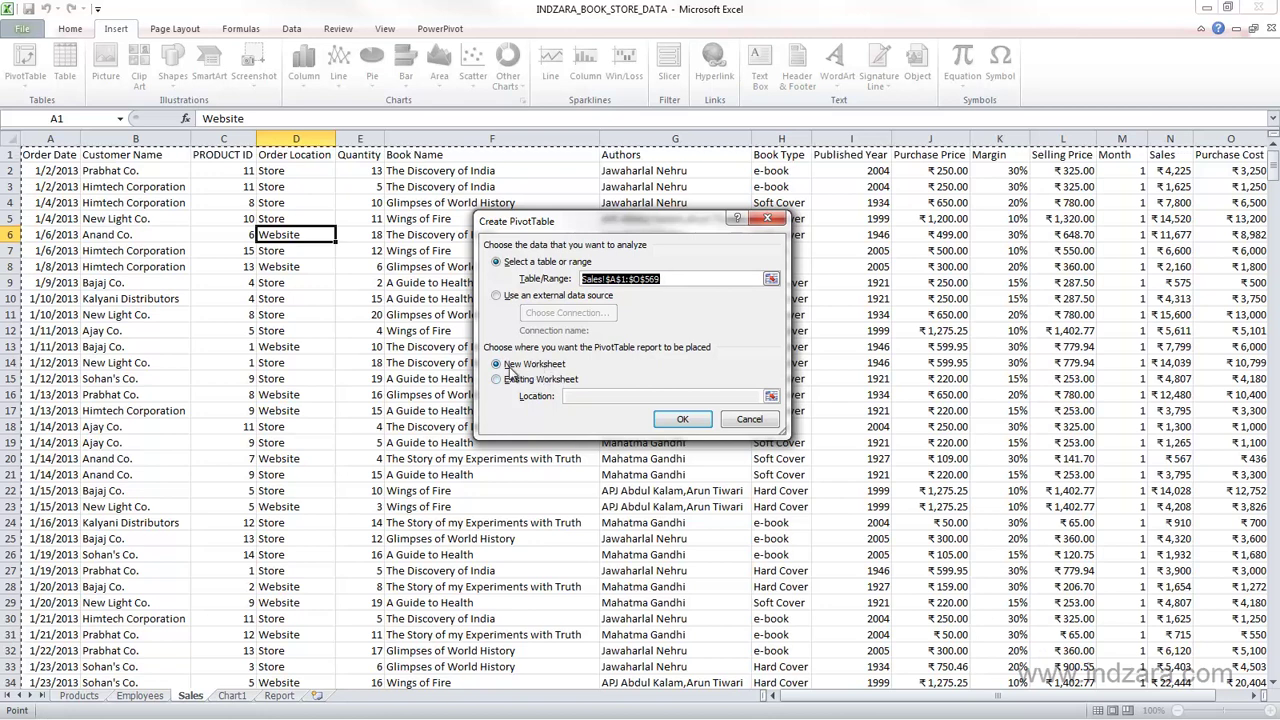
left_click(676, 419)
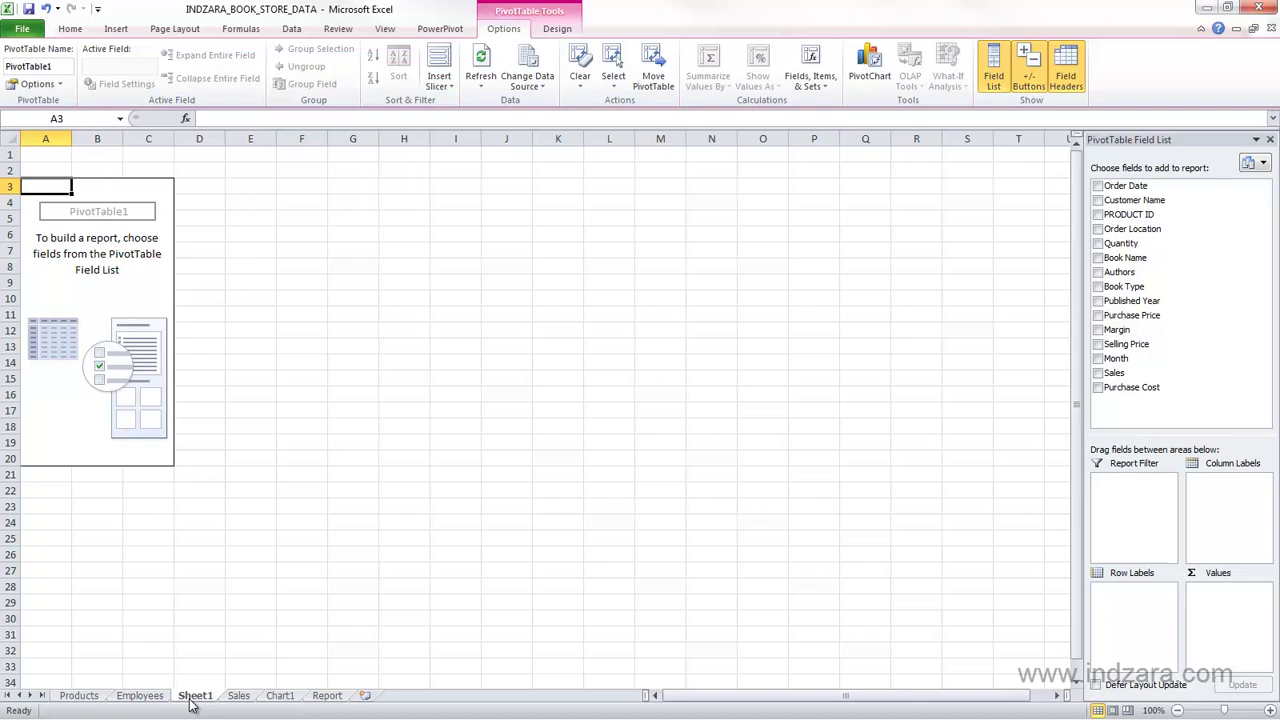
Drag the Sheet1 tab to the last position, after the Report tab
left_click_drag(208, 703, 364, 700)
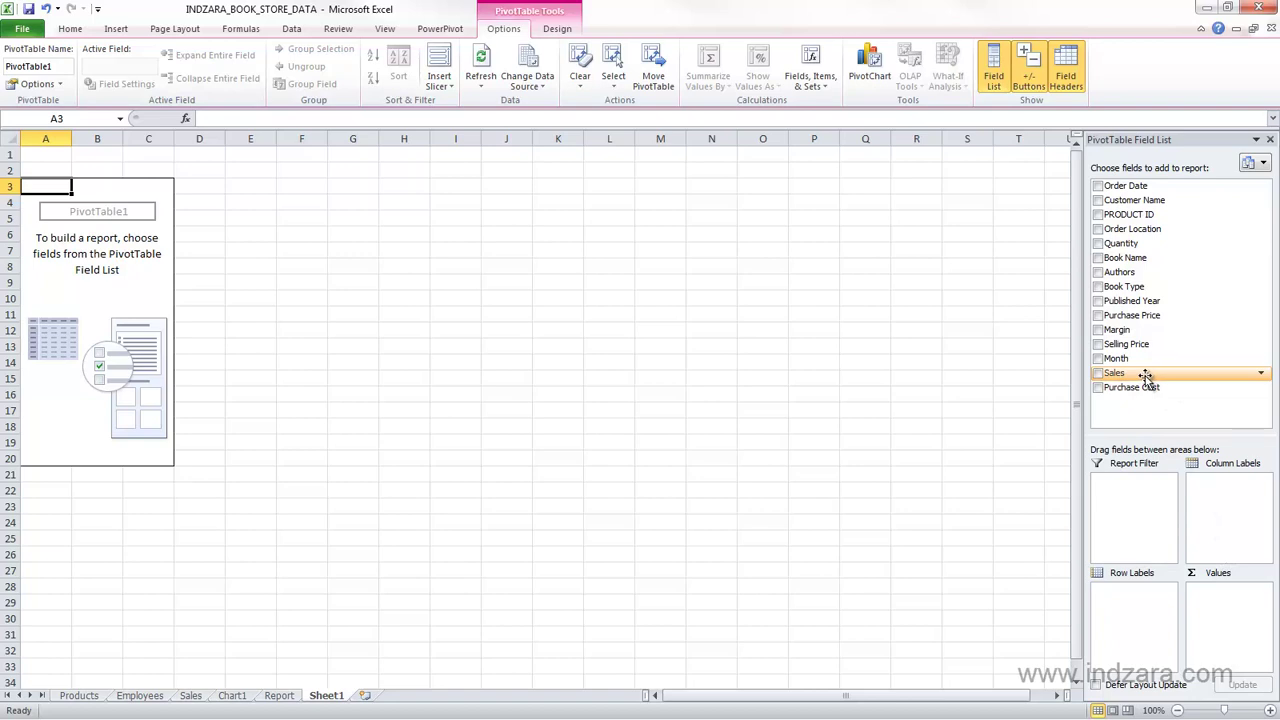
Add the Sales field to the PivotTable's Values area as Sum of Sales
left_click_drag(1146, 374, 1220, 596)
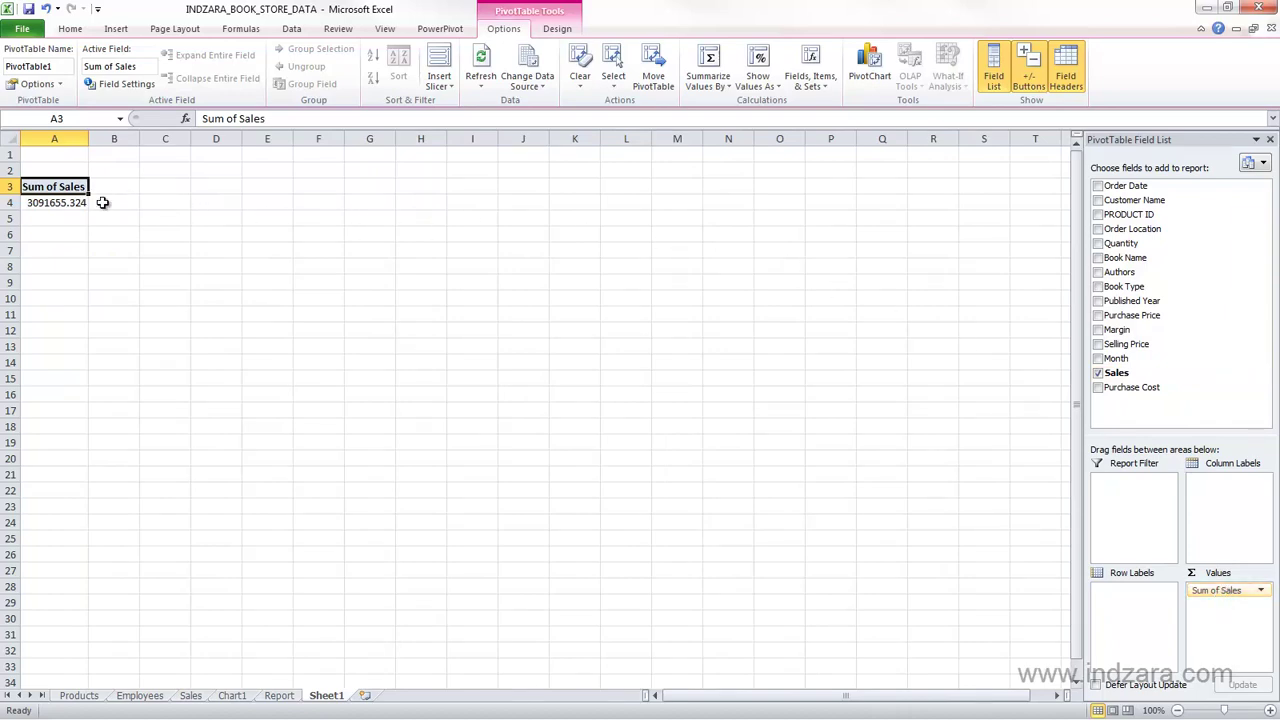
mouse_move(48, 202)
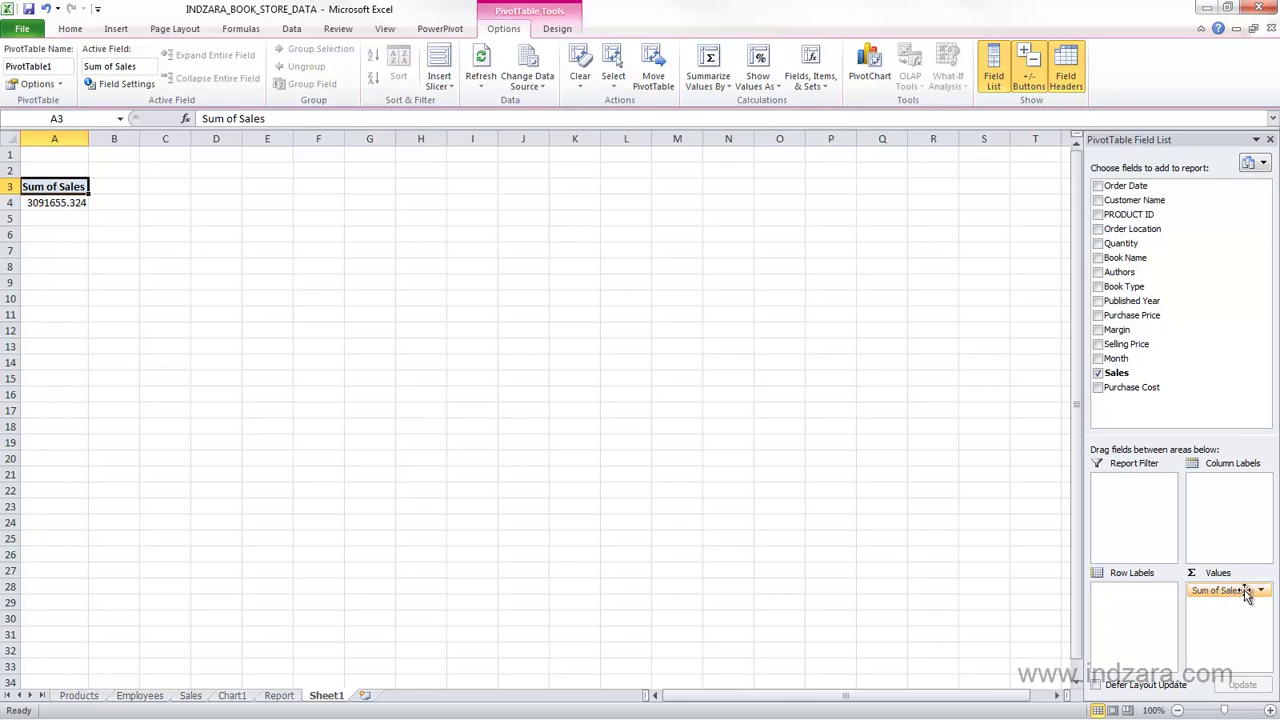
left_click_drag(1143, 371, 1192, 468)
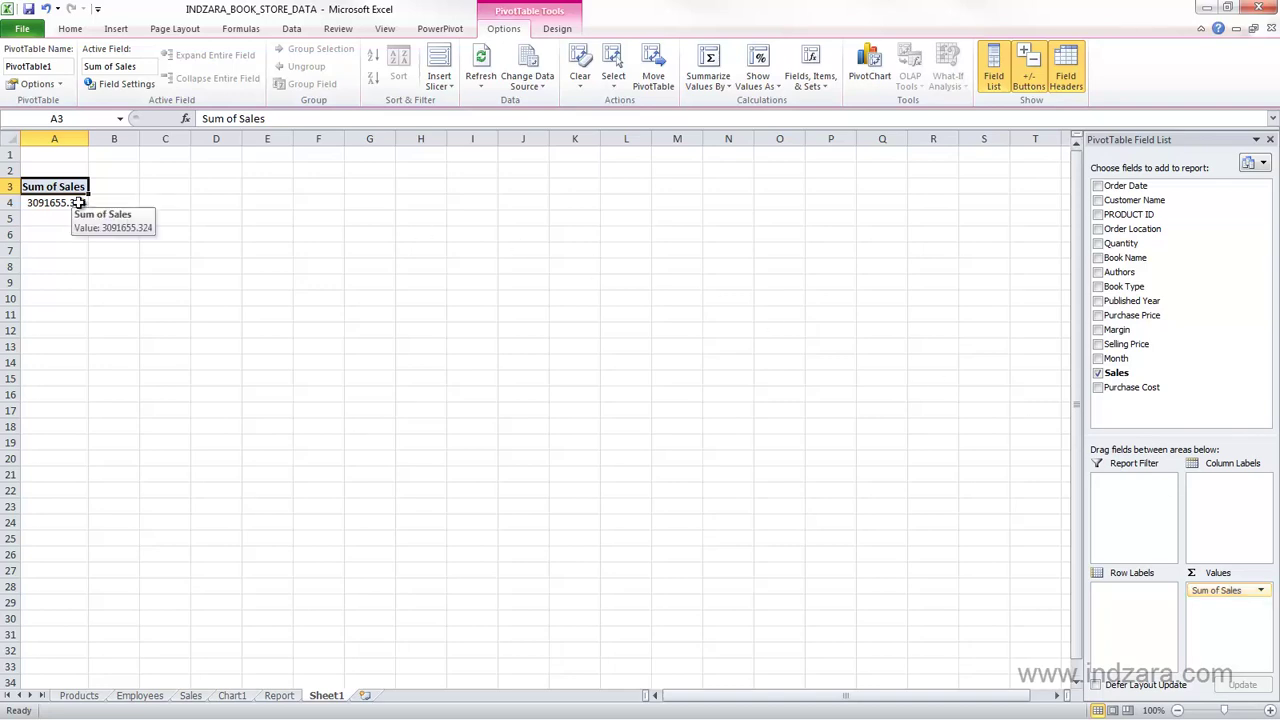
Check the Sales column total against the pivot's Sum of Sales of 3091655.324
left_click(190, 695)
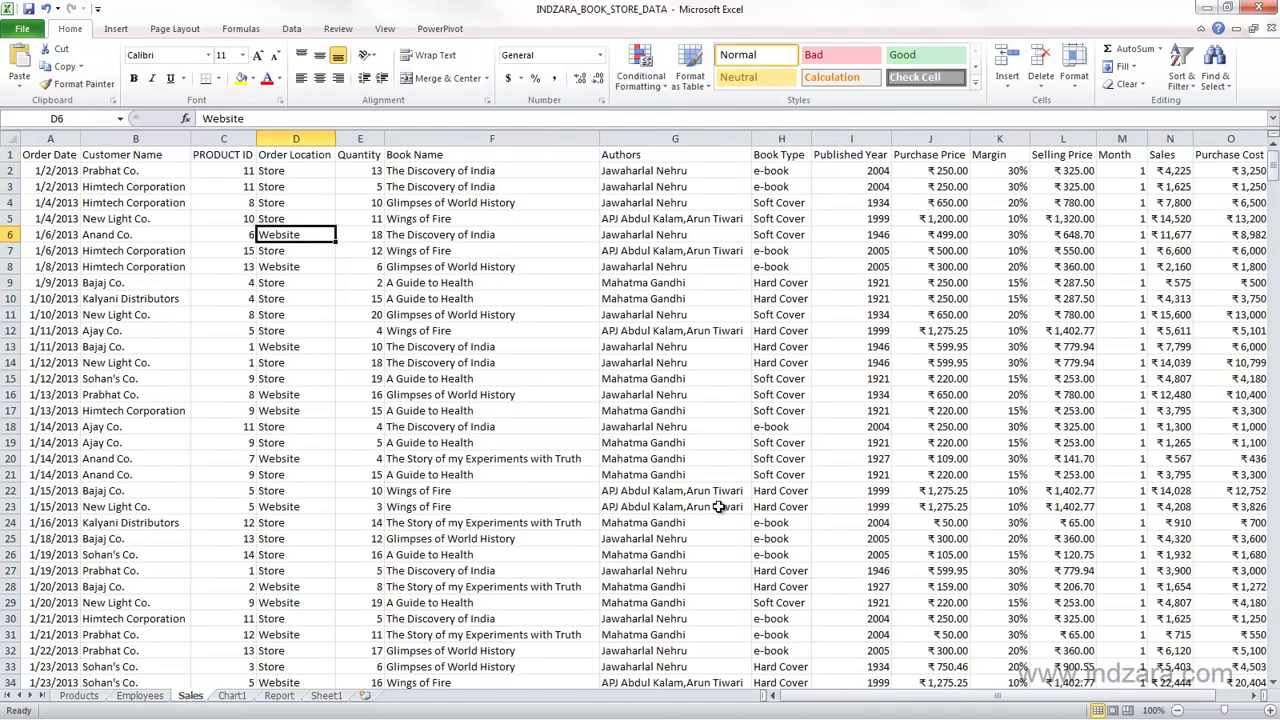
left_click(1165, 139)
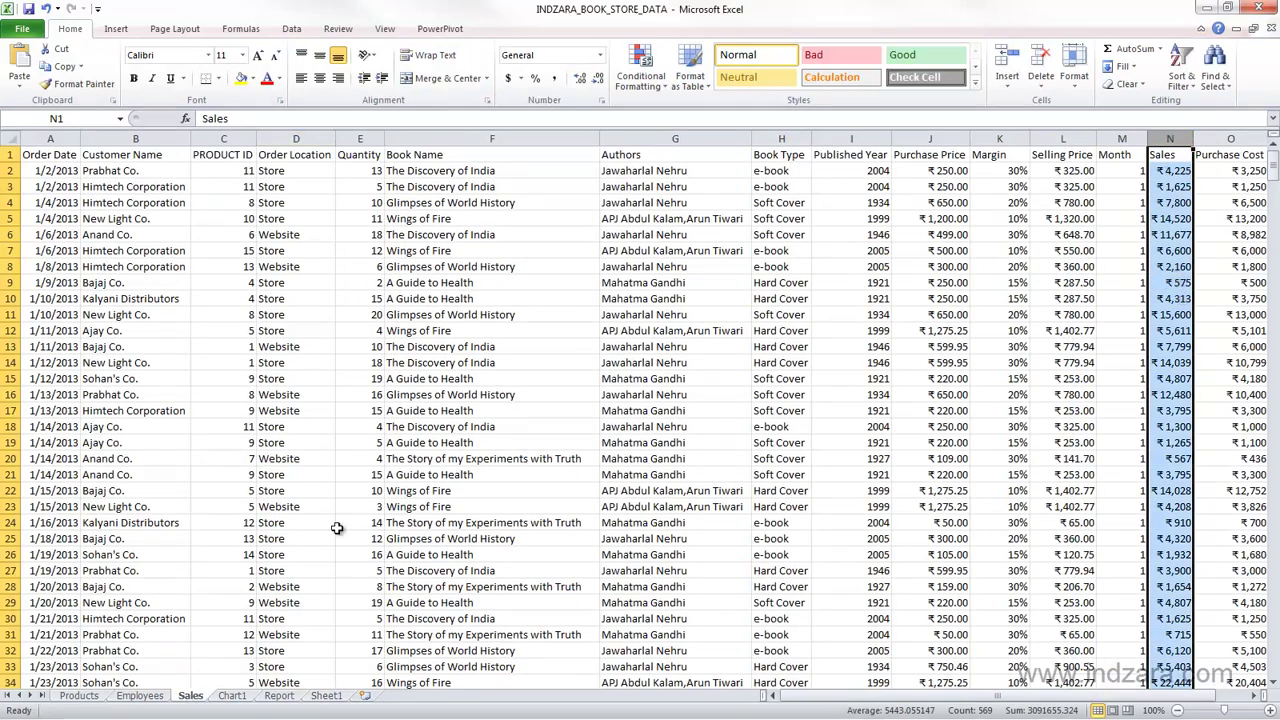
left_click(323, 696)
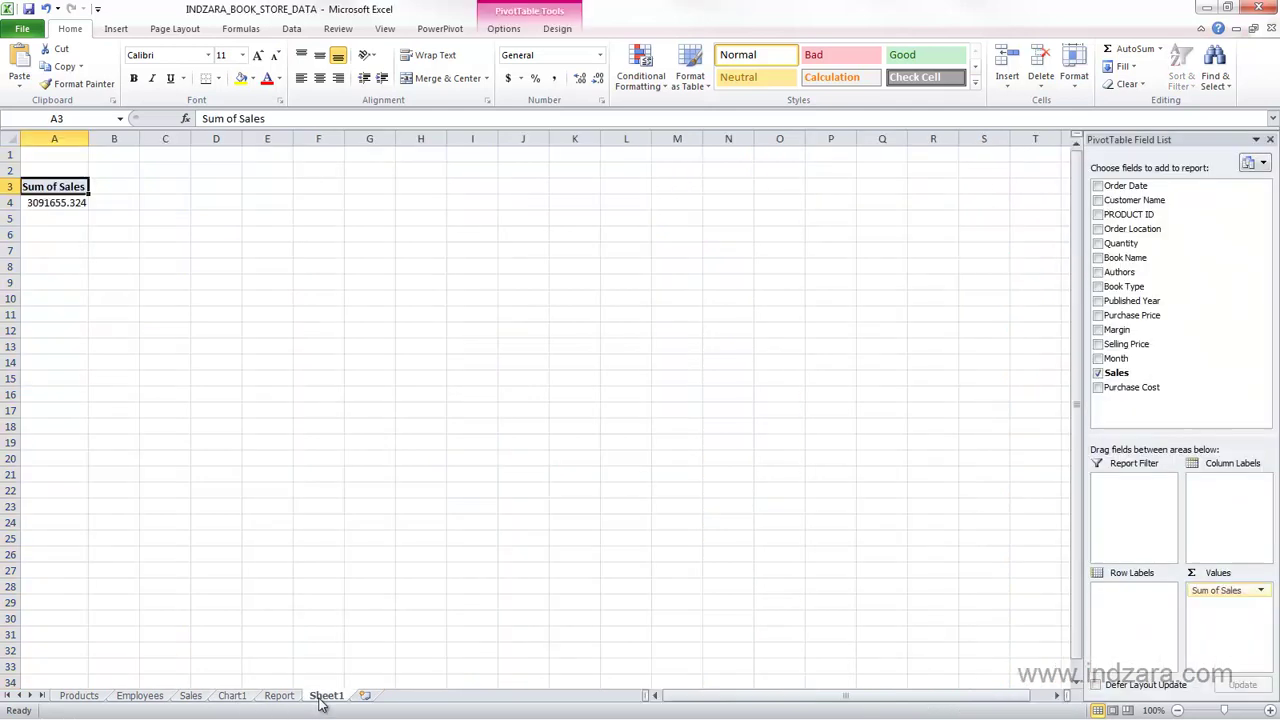
left_click(68, 202)
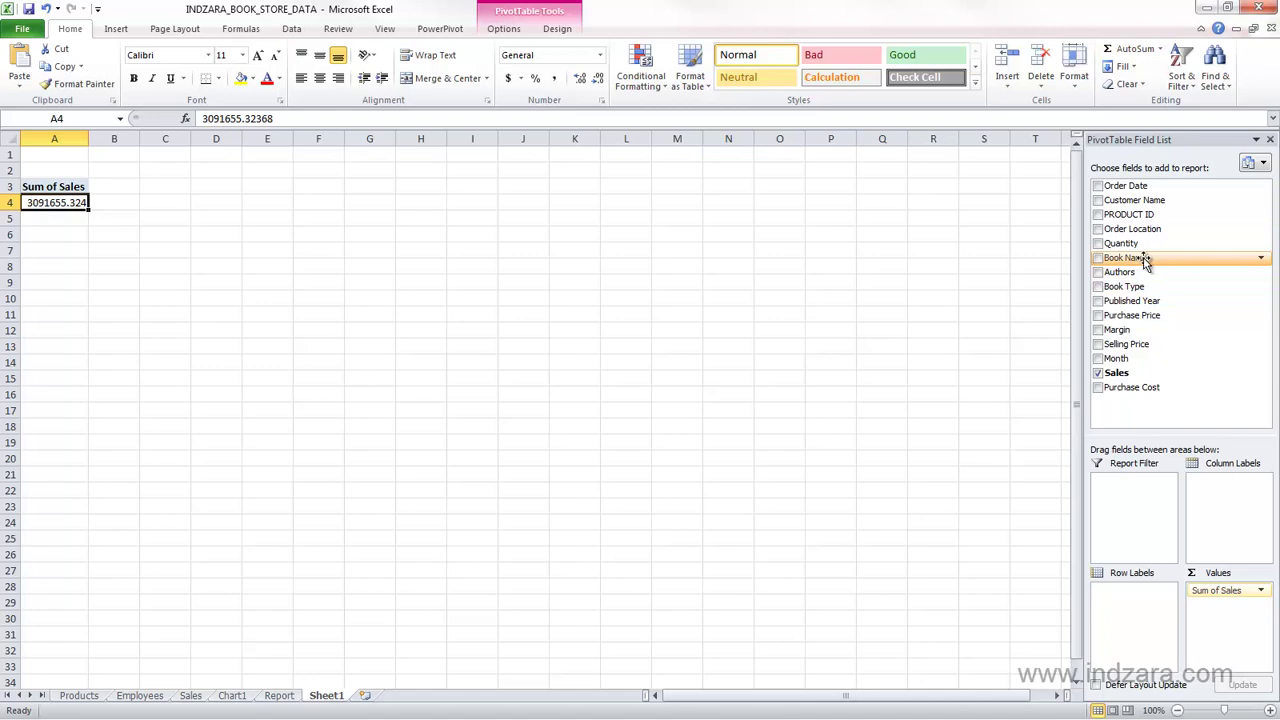
Add Book Name as row labels, listing five titles, and compare with the Sales sheet's Book Name column
left_click_drag(1145, 260, 1132, 607)
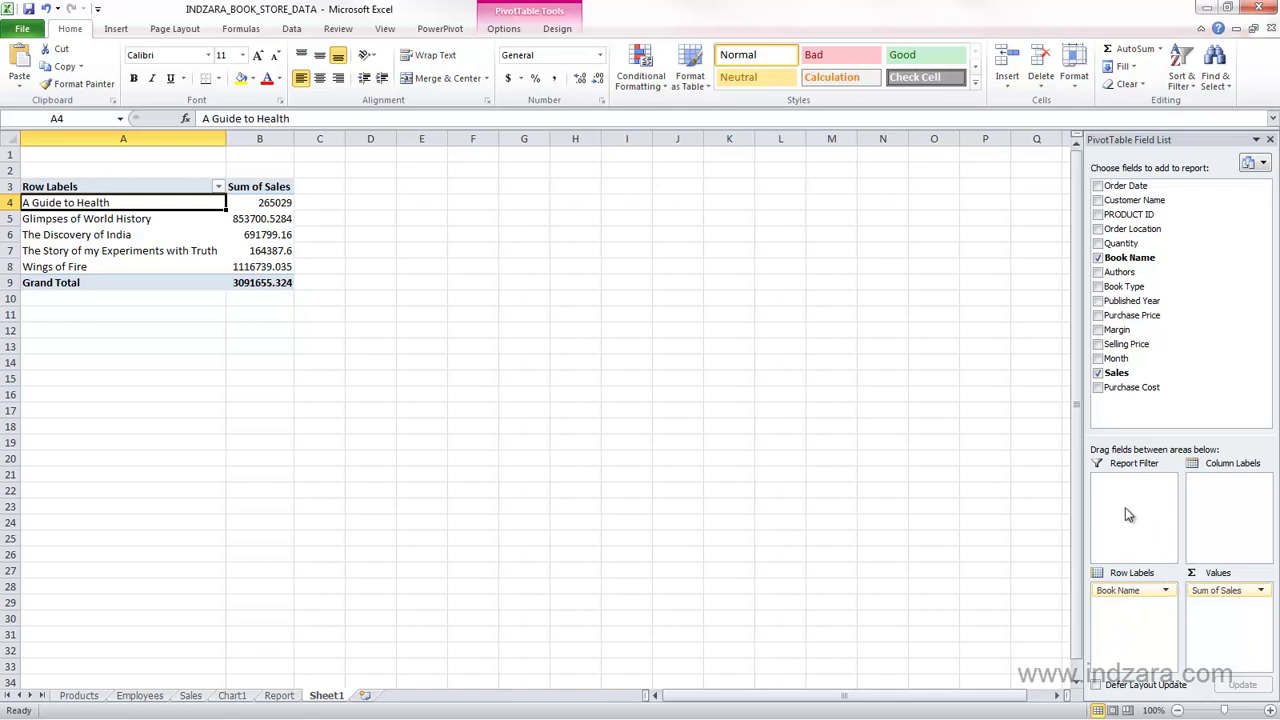
left_click_drag(1150, 592, 715, 383)
left_click(190, 695)
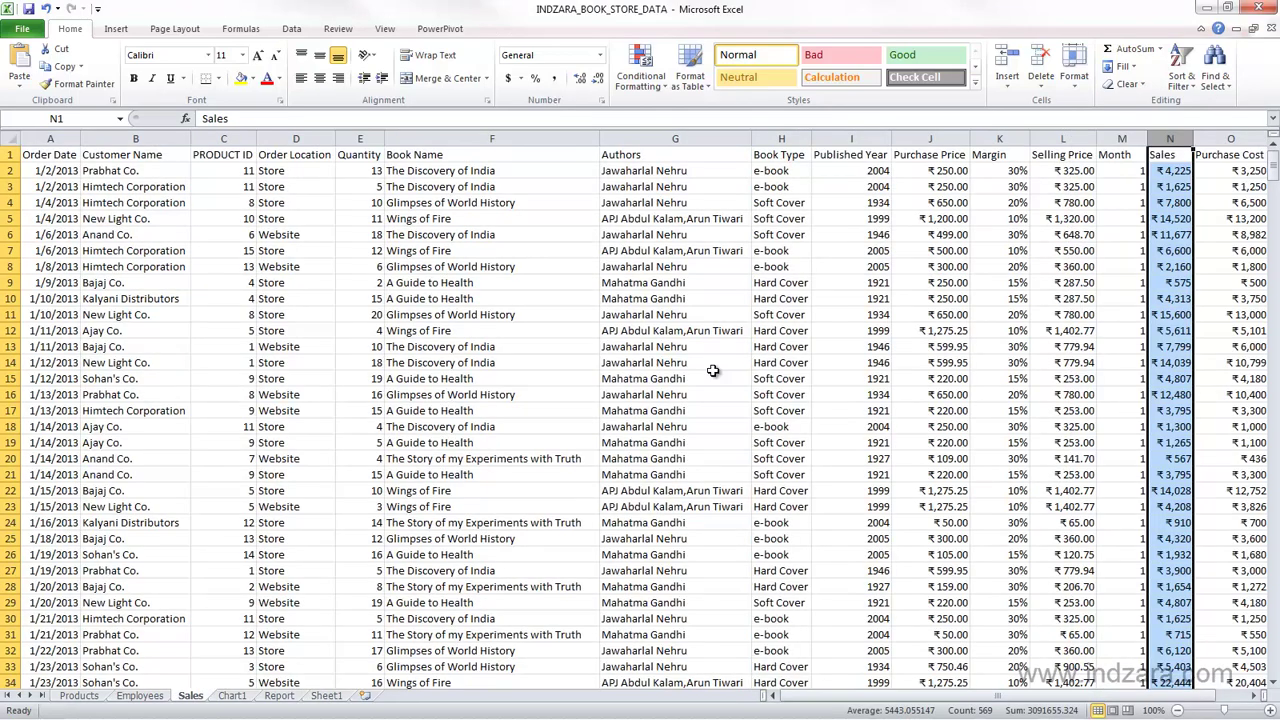
left_click(464, 143)
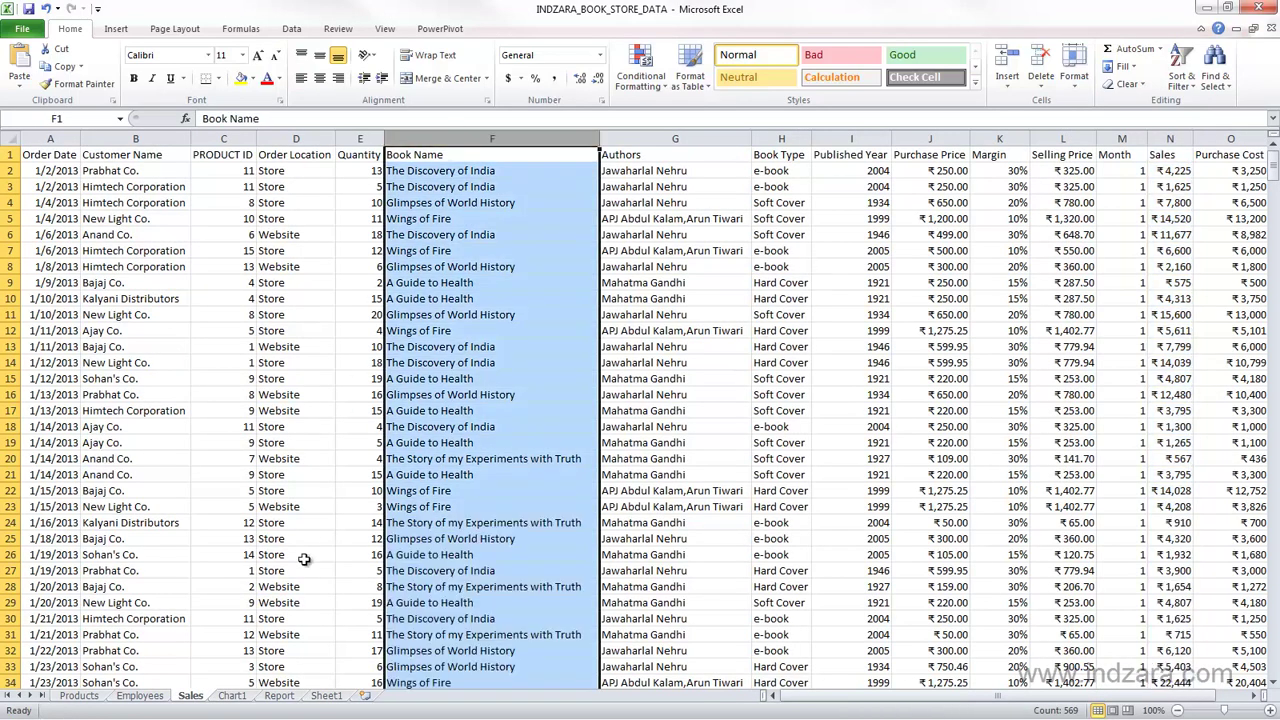
left_click(325, 695)
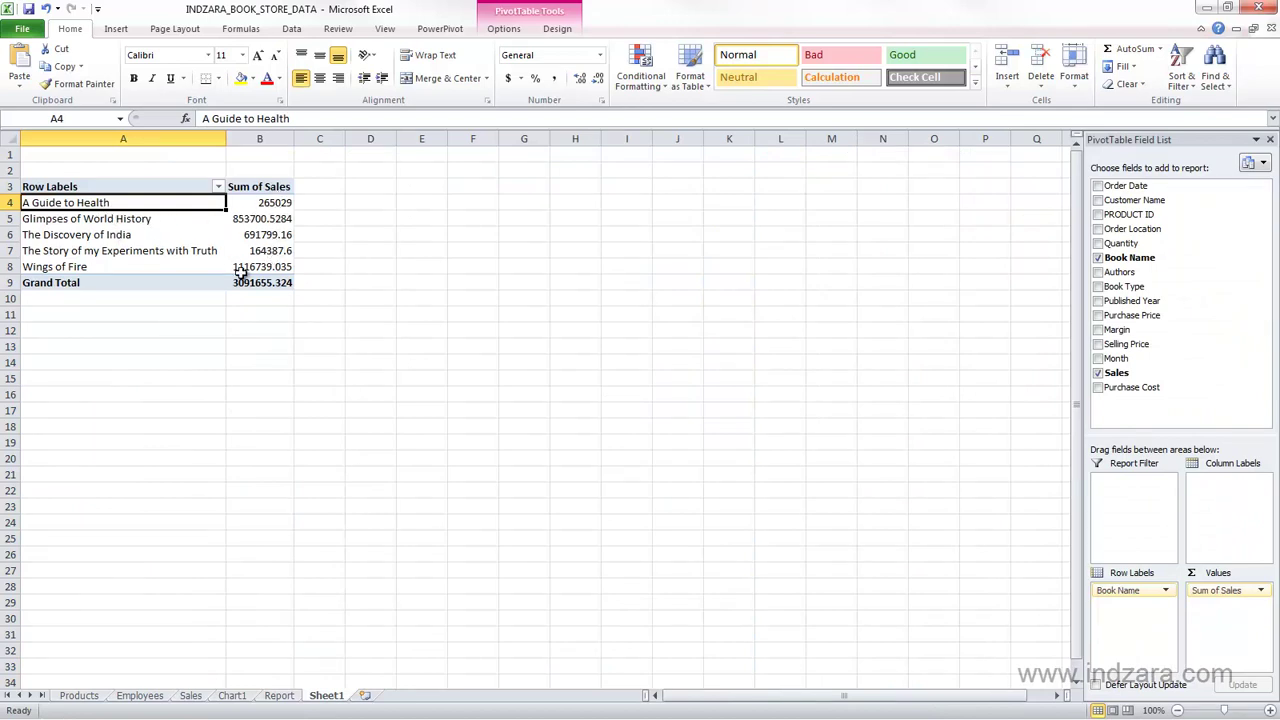
mouse_move(259, 285)
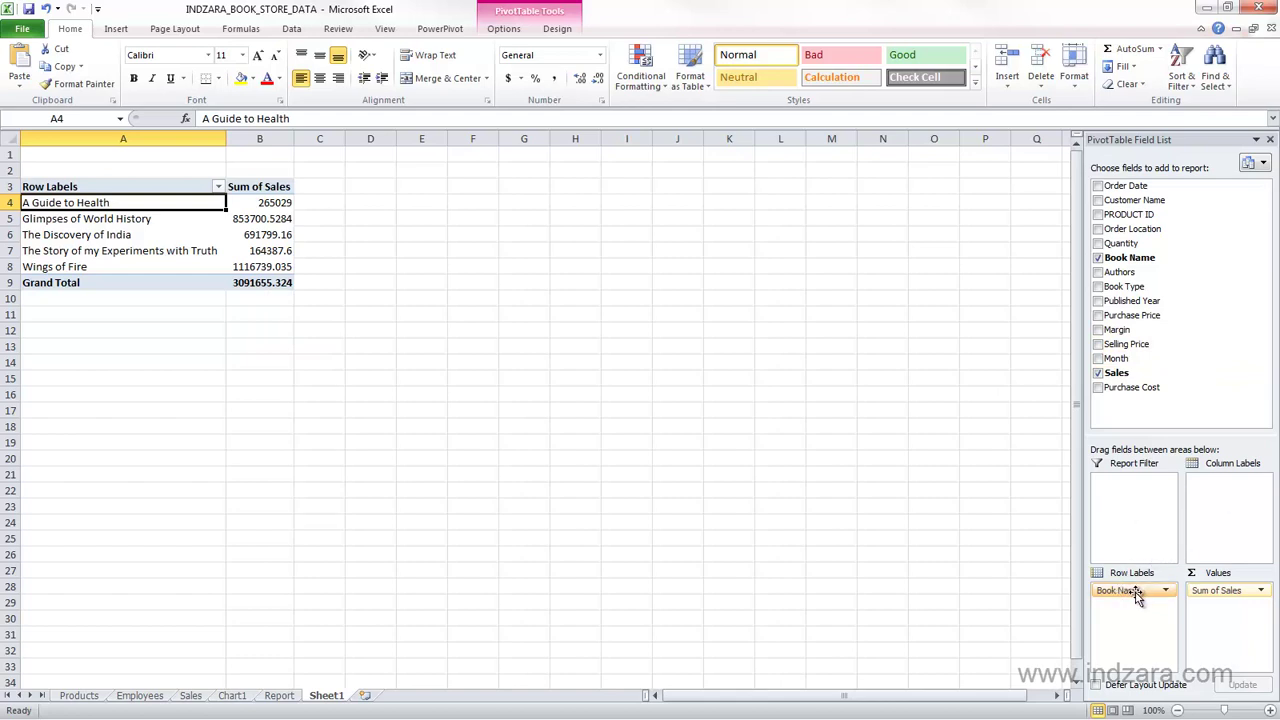
left_click_drag(1135, 592, 1242, 511)
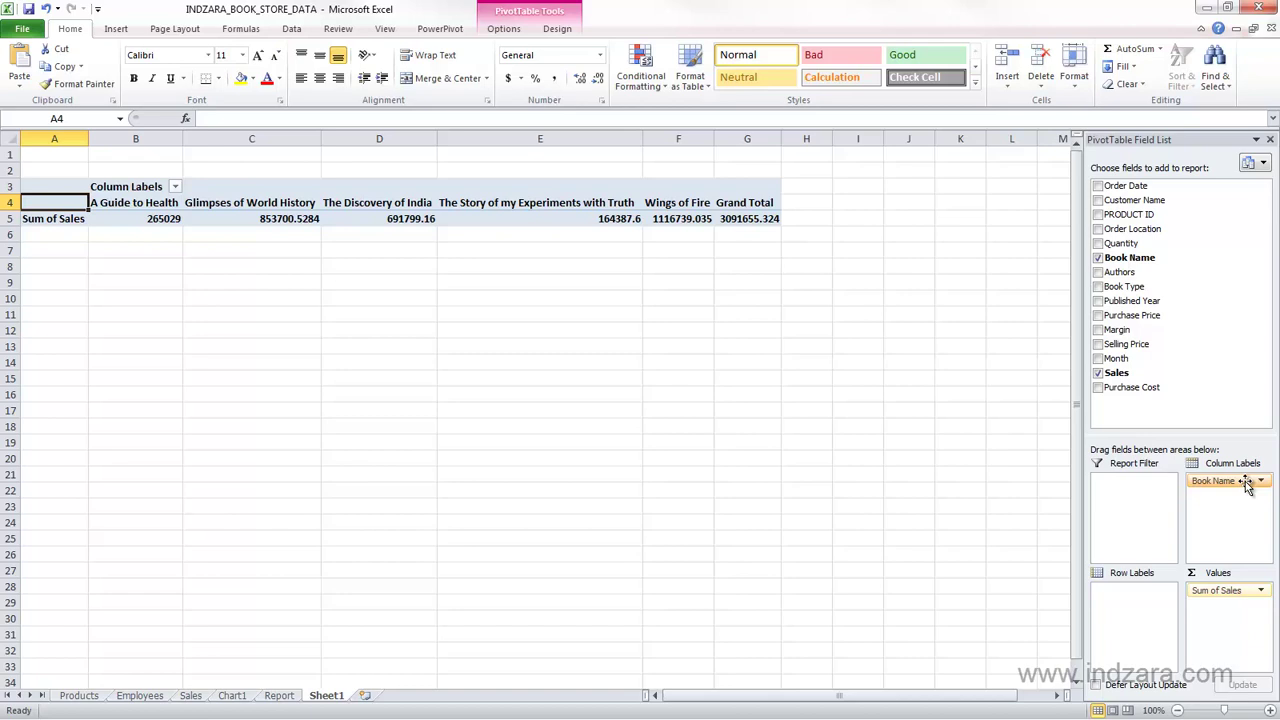
left_click_drag(1245, 484, 1124, 610)
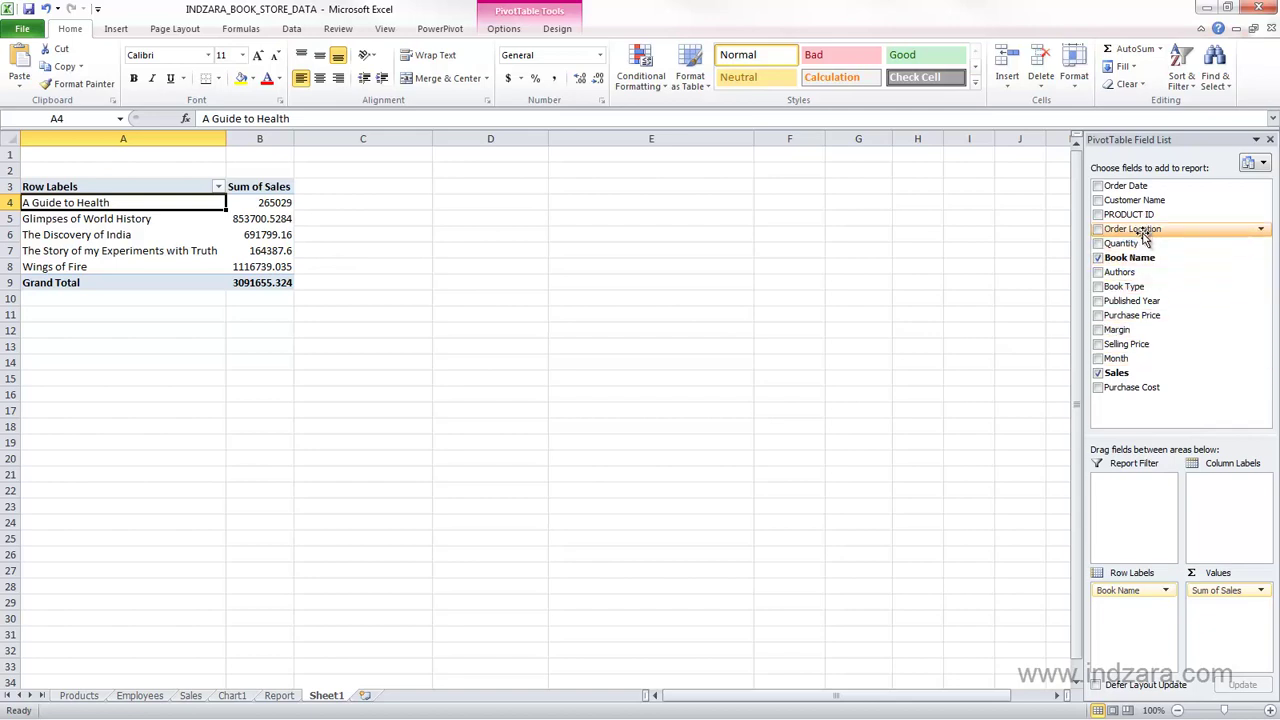
Add Order Location as column labels to get Store and Website columns, then select D5
left_click_drag(1145, 234, 1224, 508)
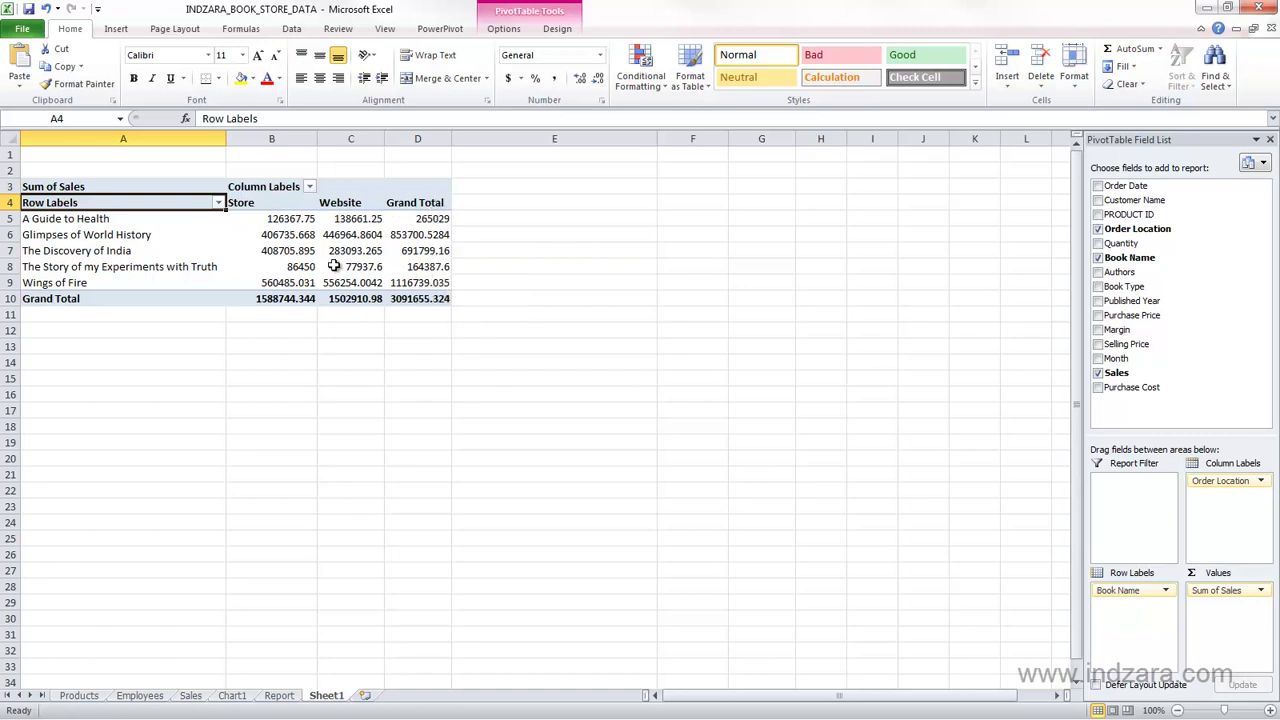
left_click(446, 224)
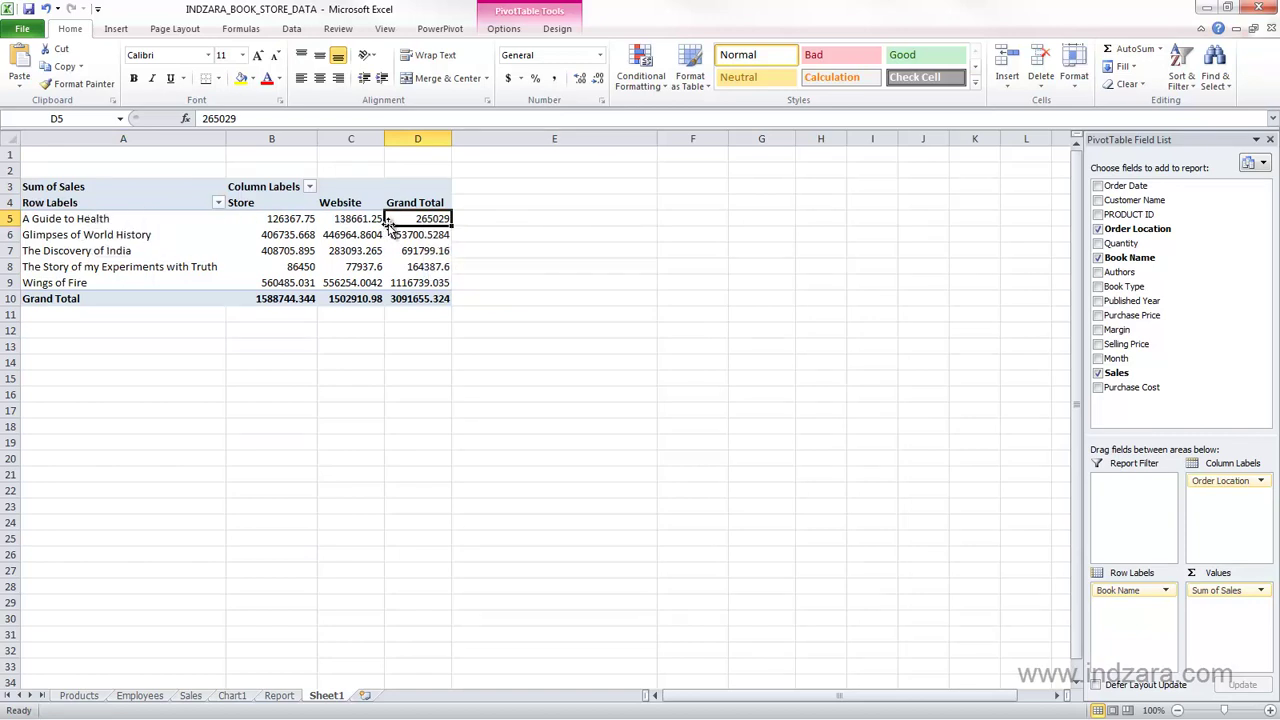
mouse_move(343, 221)
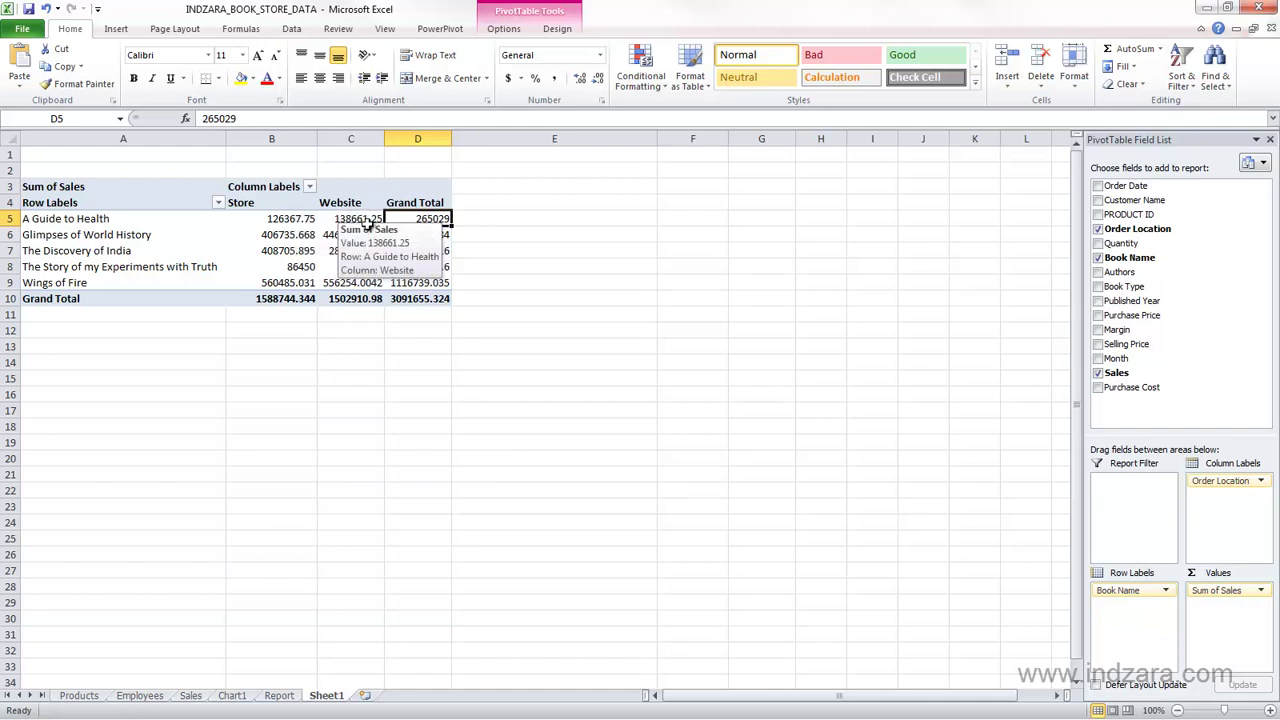
mouse_move(292, 222)
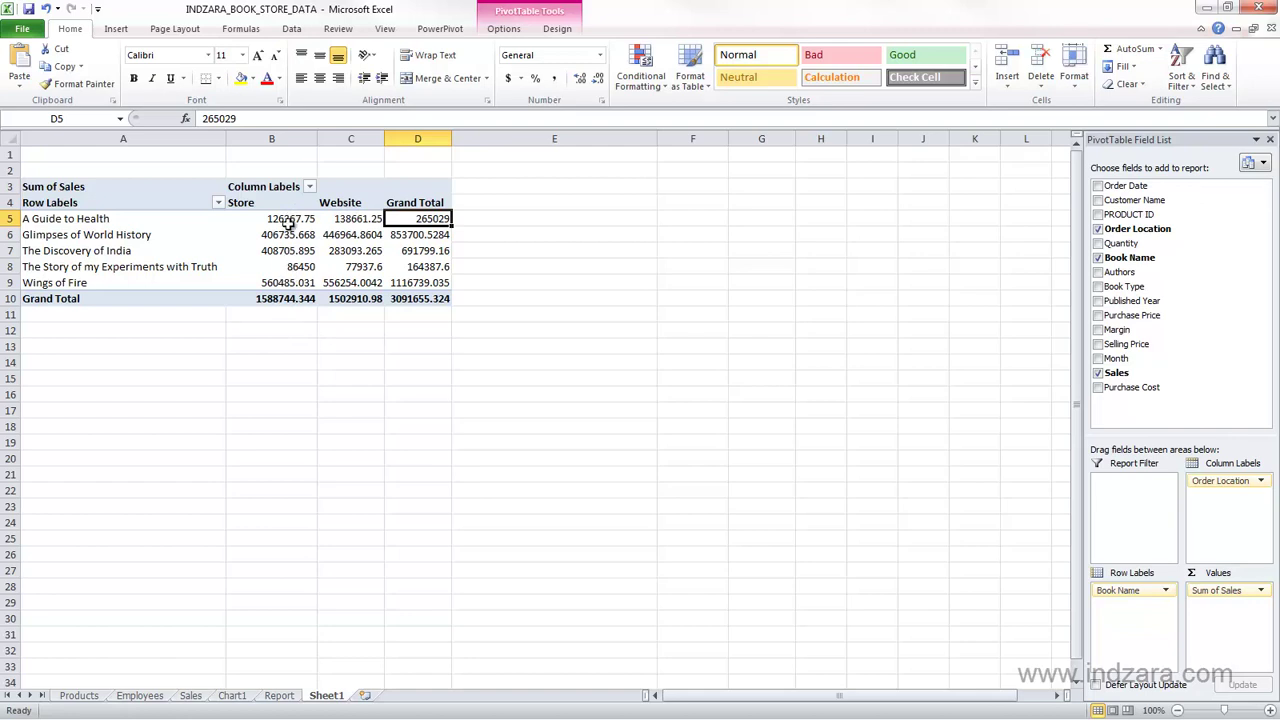
left_click(282, 298)
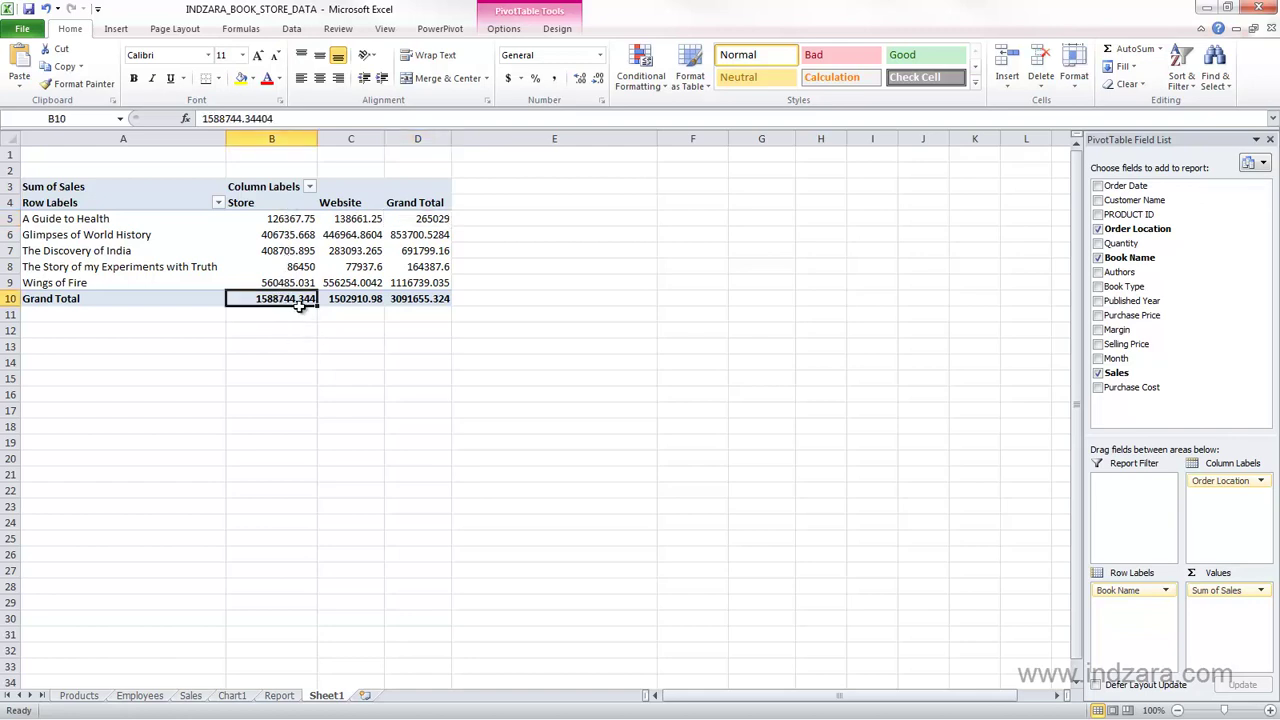
Select the grand total row, then add Book Type as a report filter and open its list
left_click_drag(282, 300, 368, 298)
left_click(368, 298)
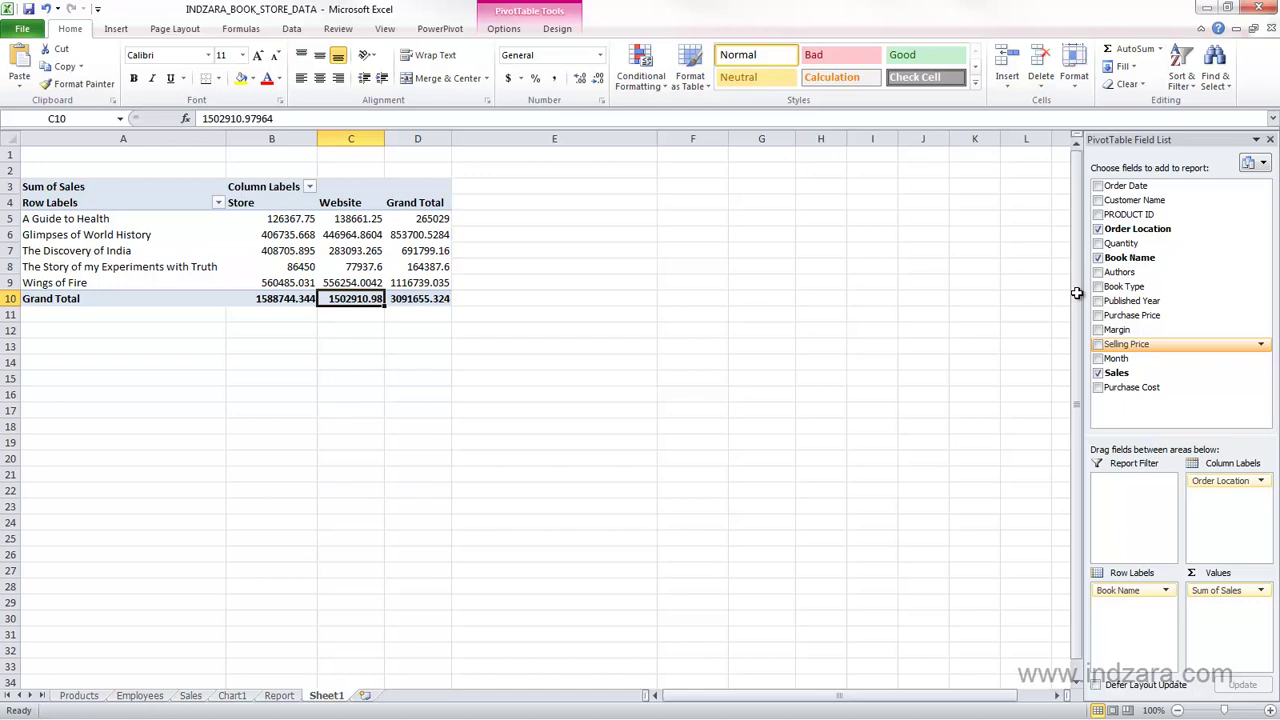
mouse_move(337, 249)
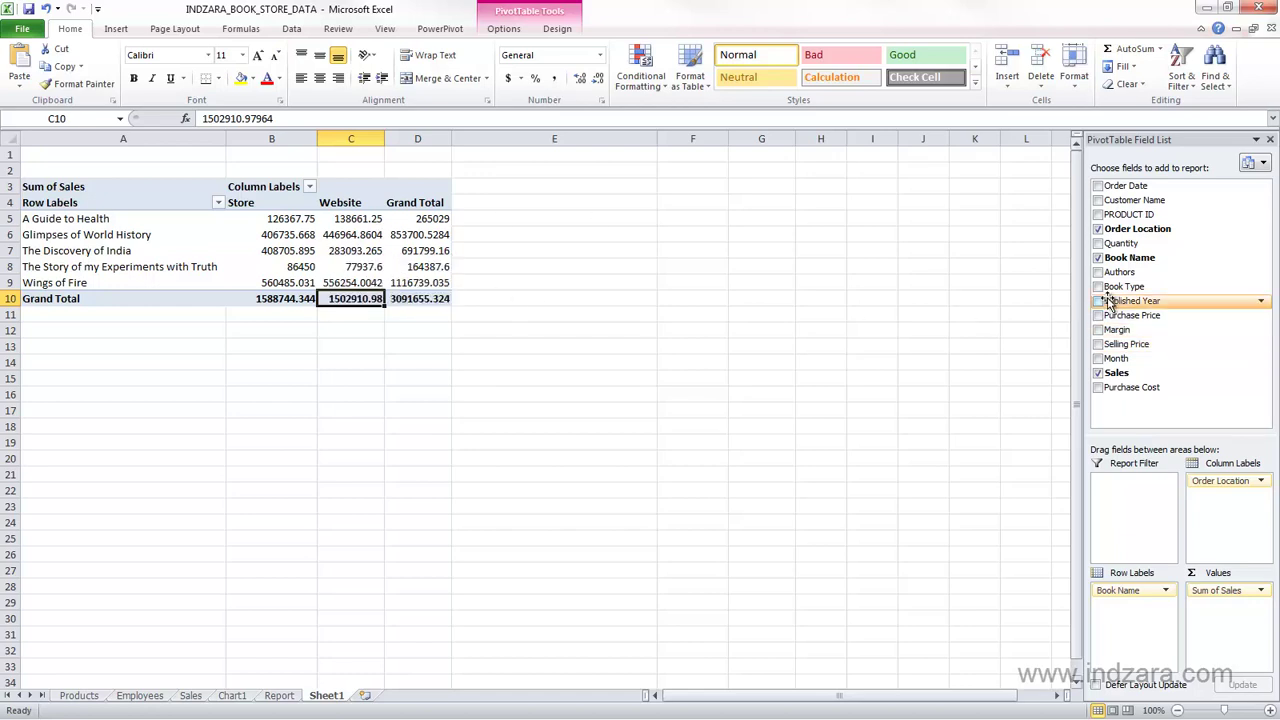
left_click_drag(1123, 286, 1125, 492)
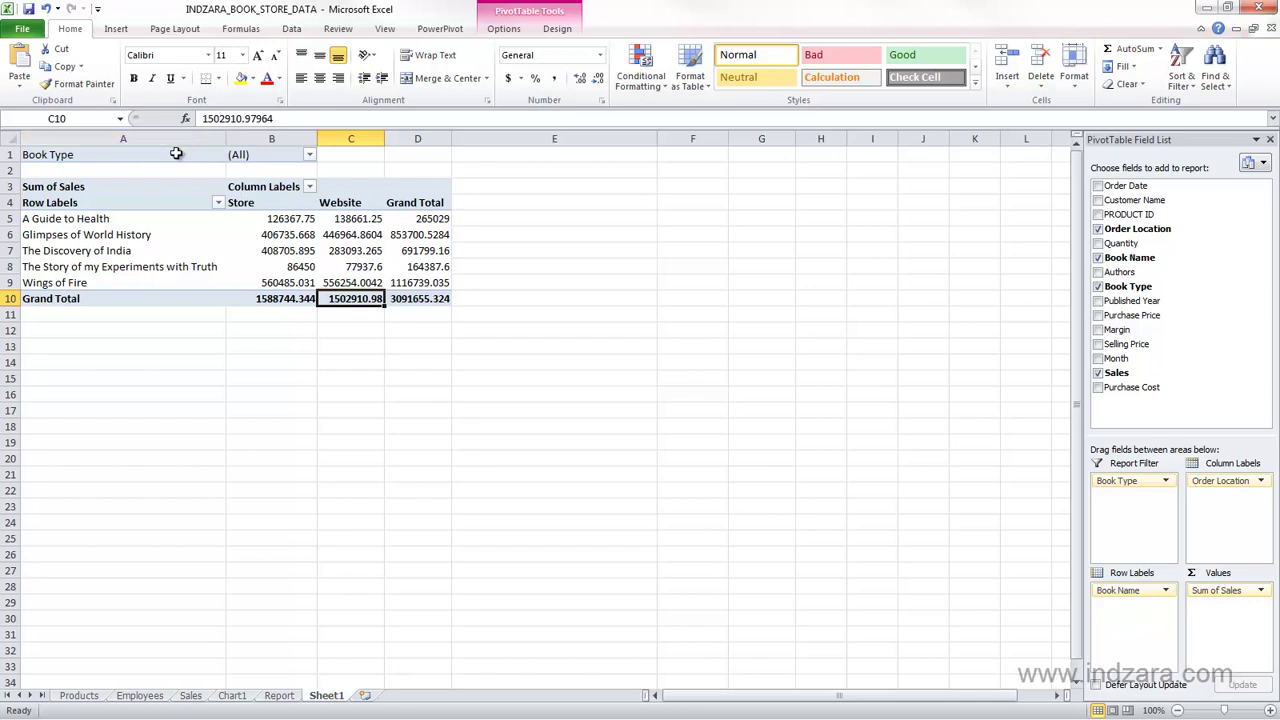
left_click(309, 156)
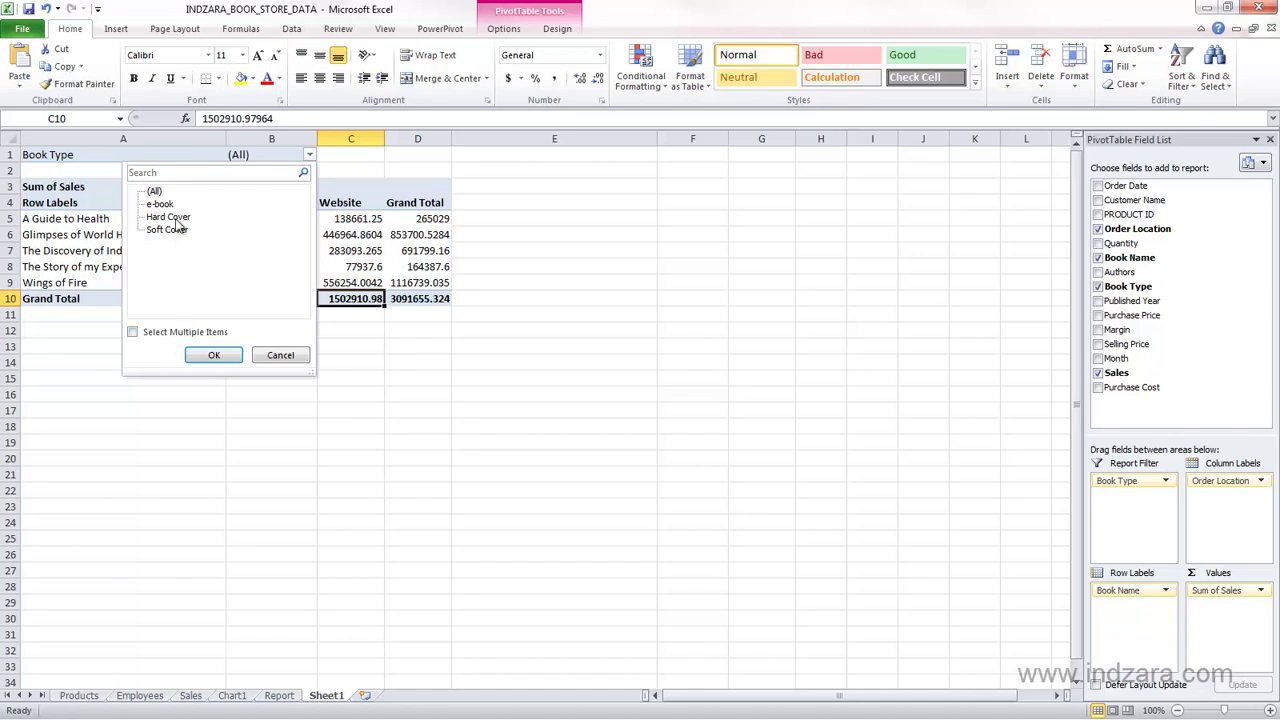
Filter Book Type to e-book, then switch the filter to Hard Cover
left_click(160, 204)
left_click(212, 355)
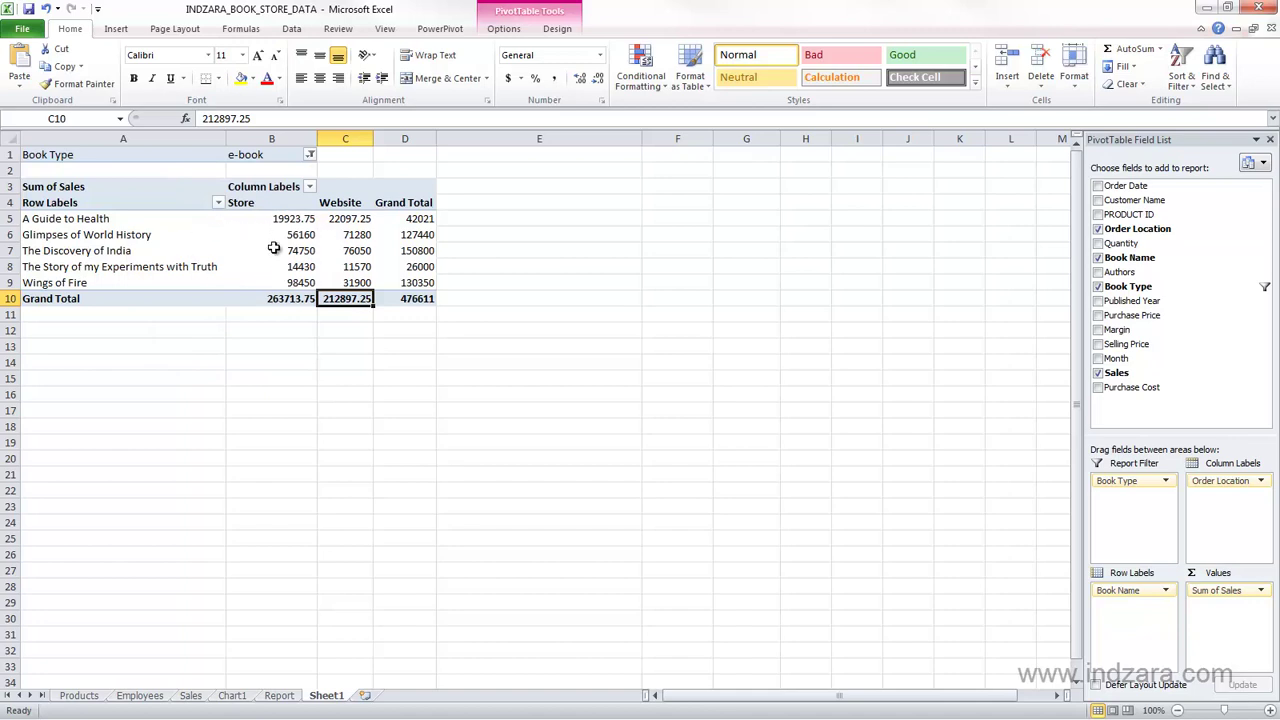
left_click(311, 156)
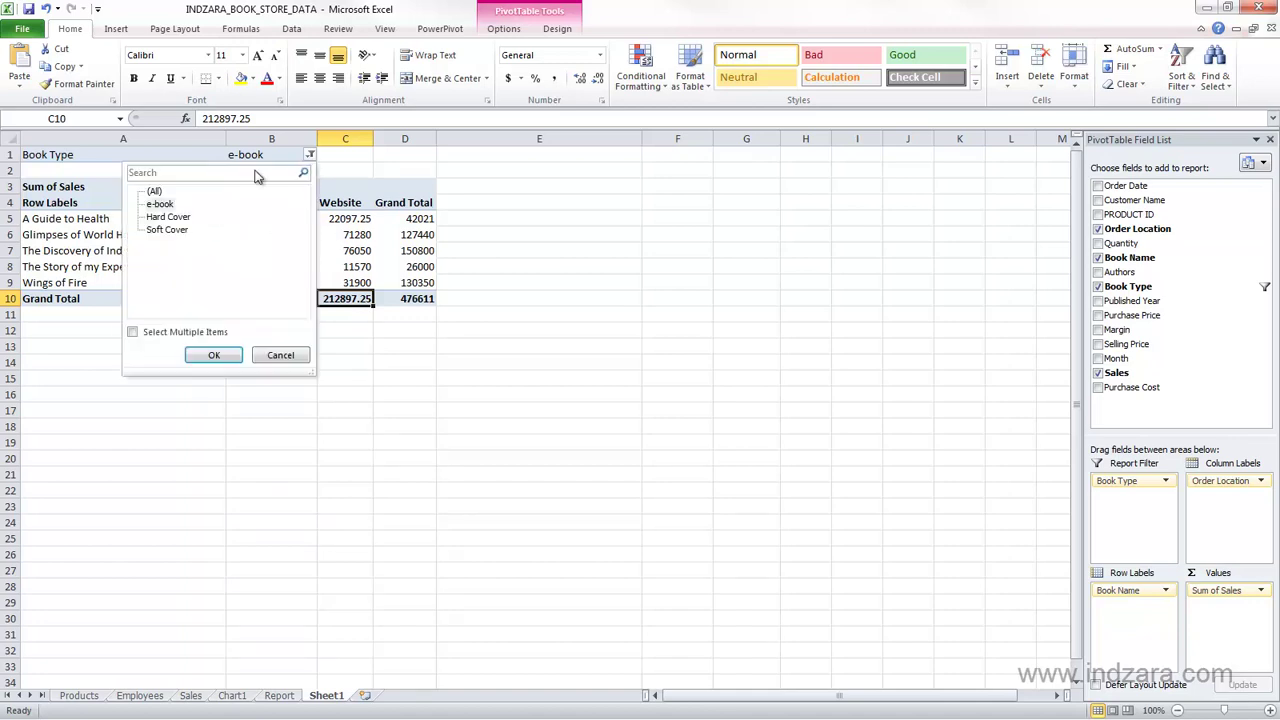
left_click(168, 217)
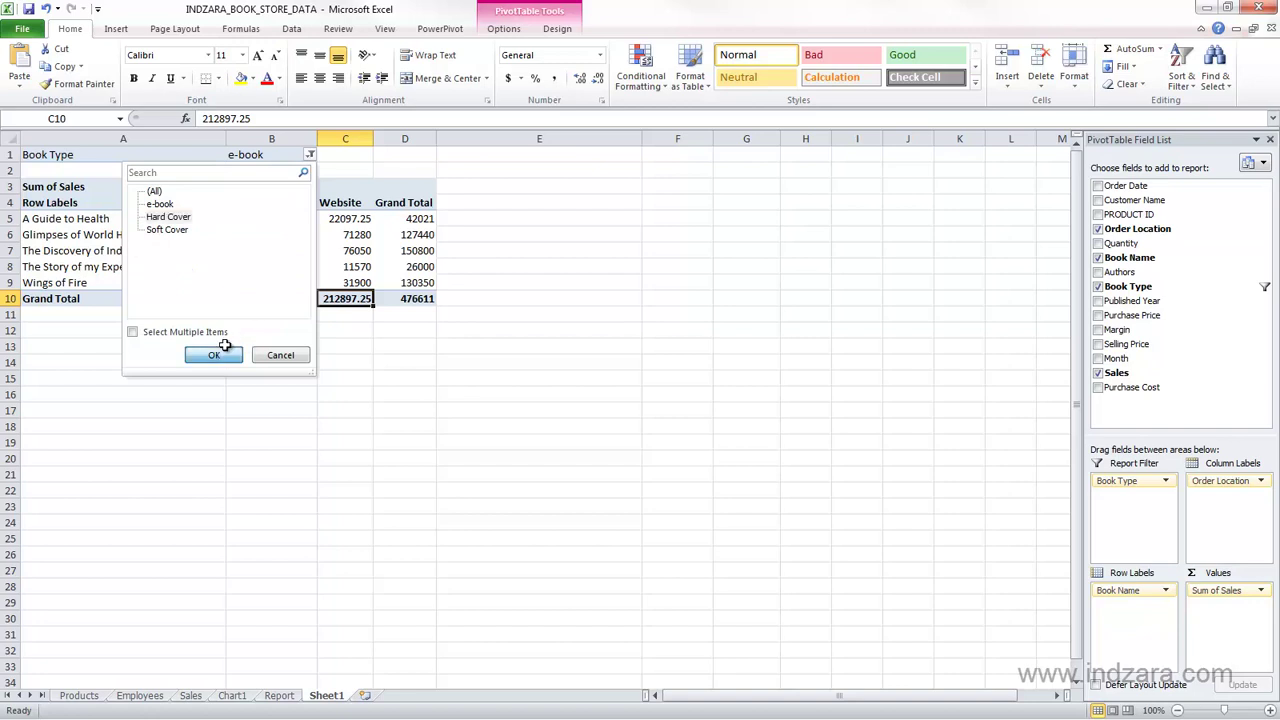
left_click(213, 355)
Allow multiple items to show e-book plus Hard Cover, then leave only e-book checked
left_click(311, 156)
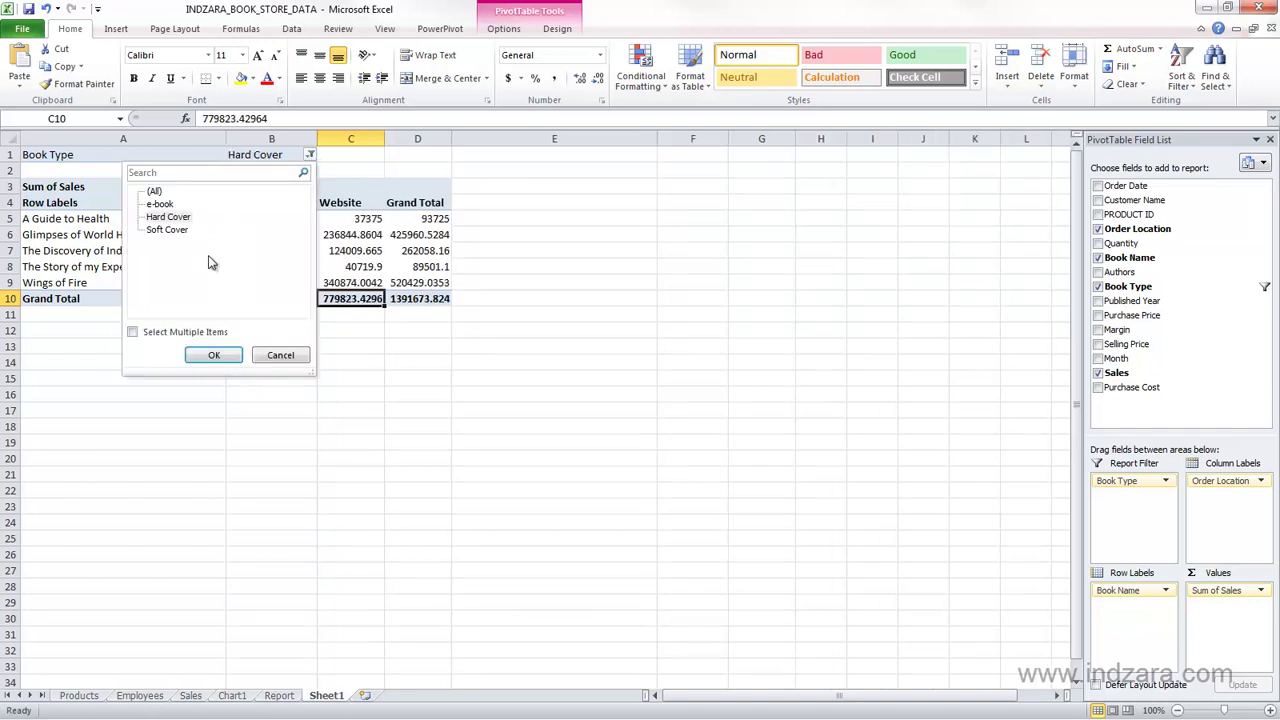
left_click(169, 331)
left_click(160, 204)
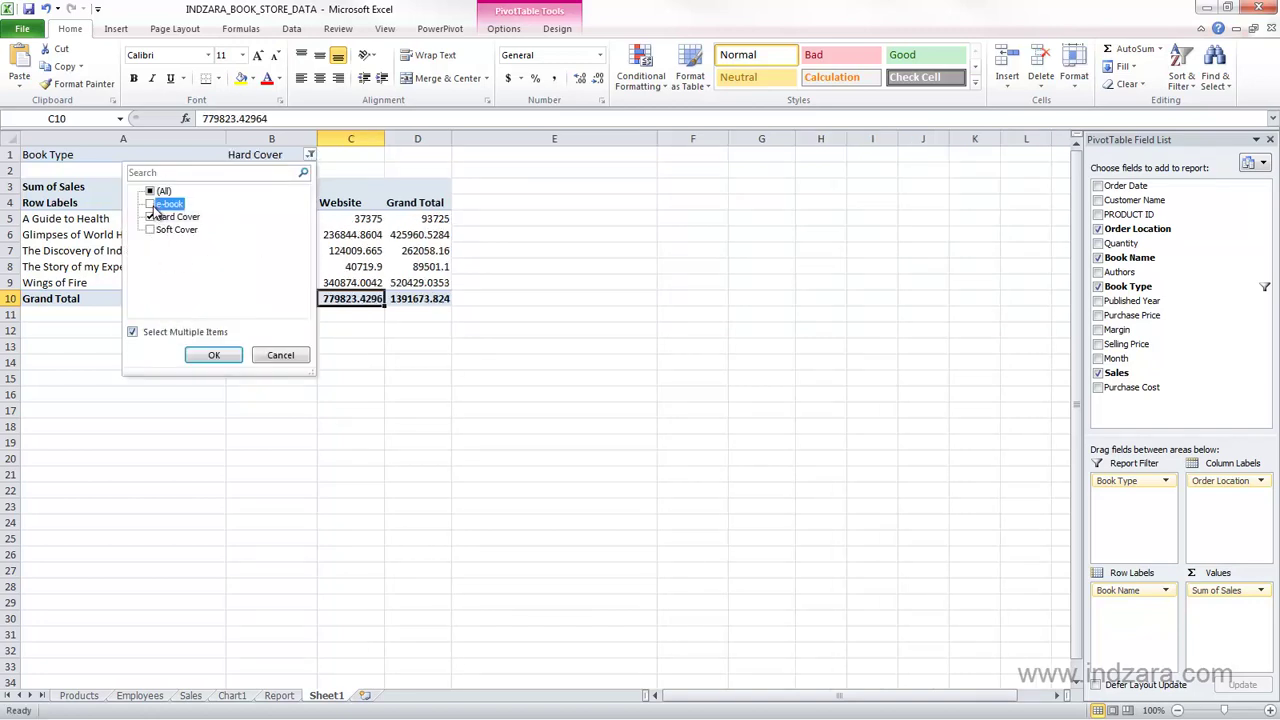
left_click(205, 355)
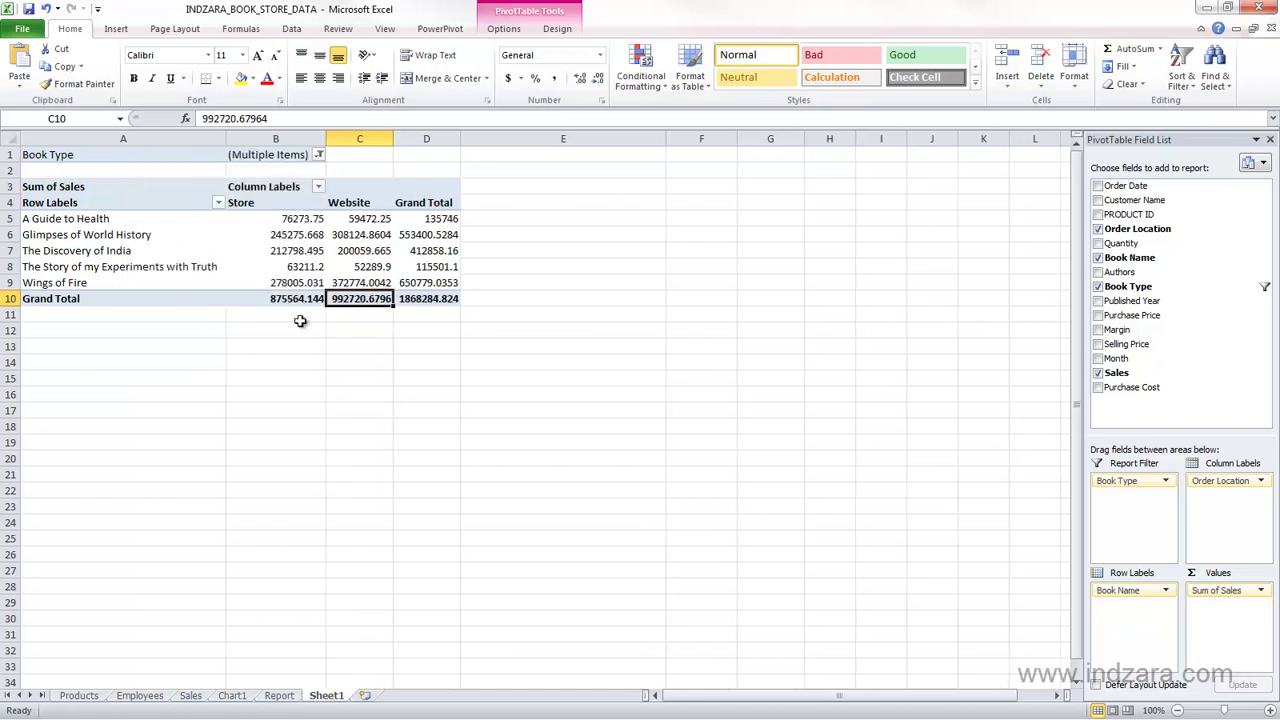
left_click(318, 156)
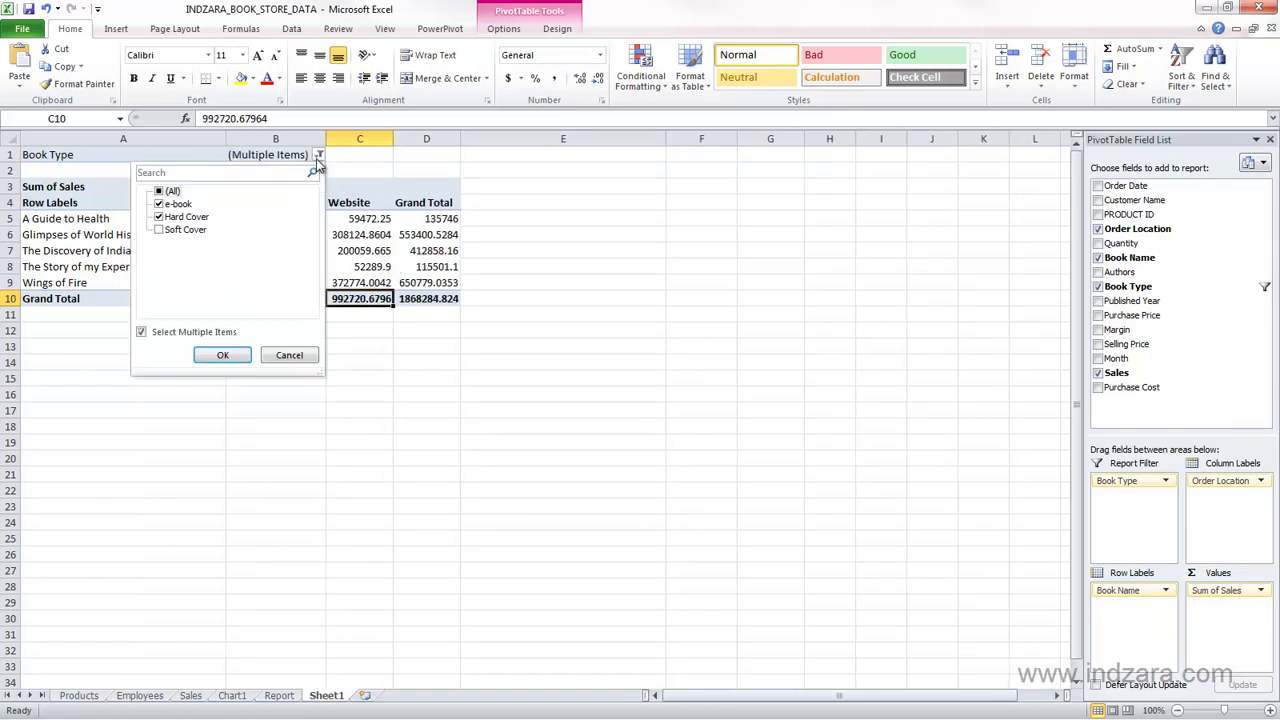
left_click(158, 218)
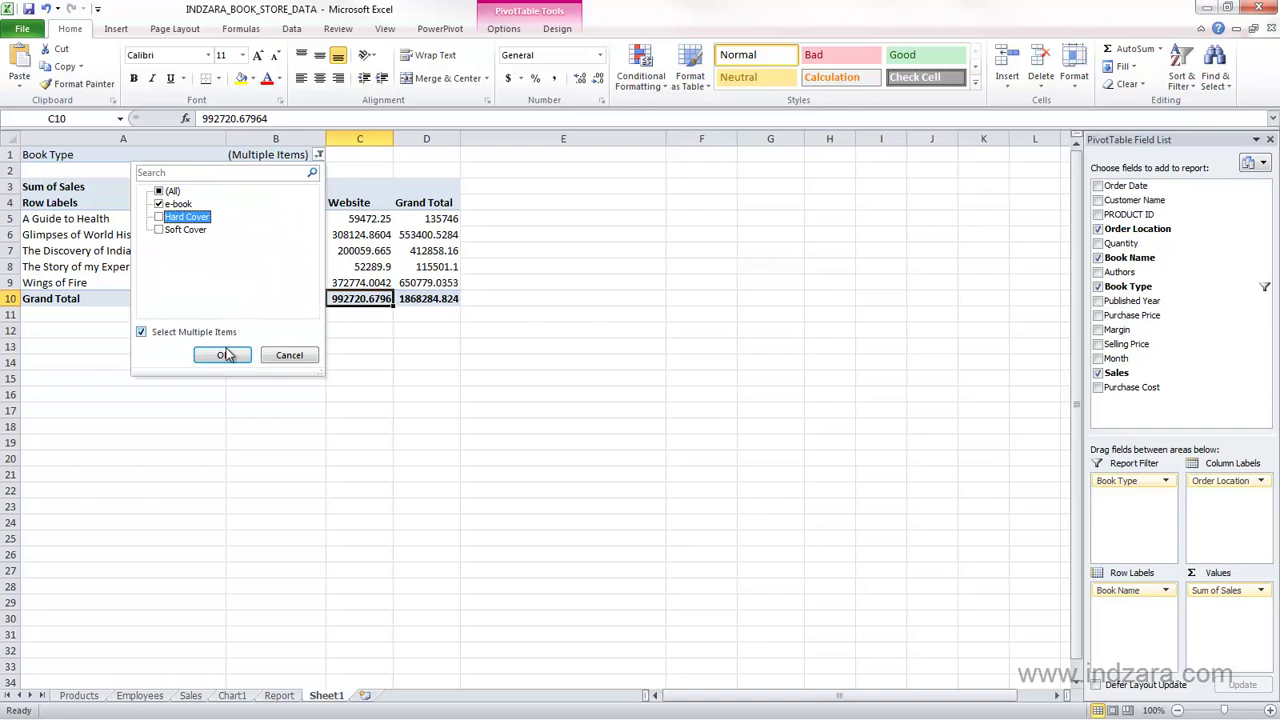
left_click(223, 355)
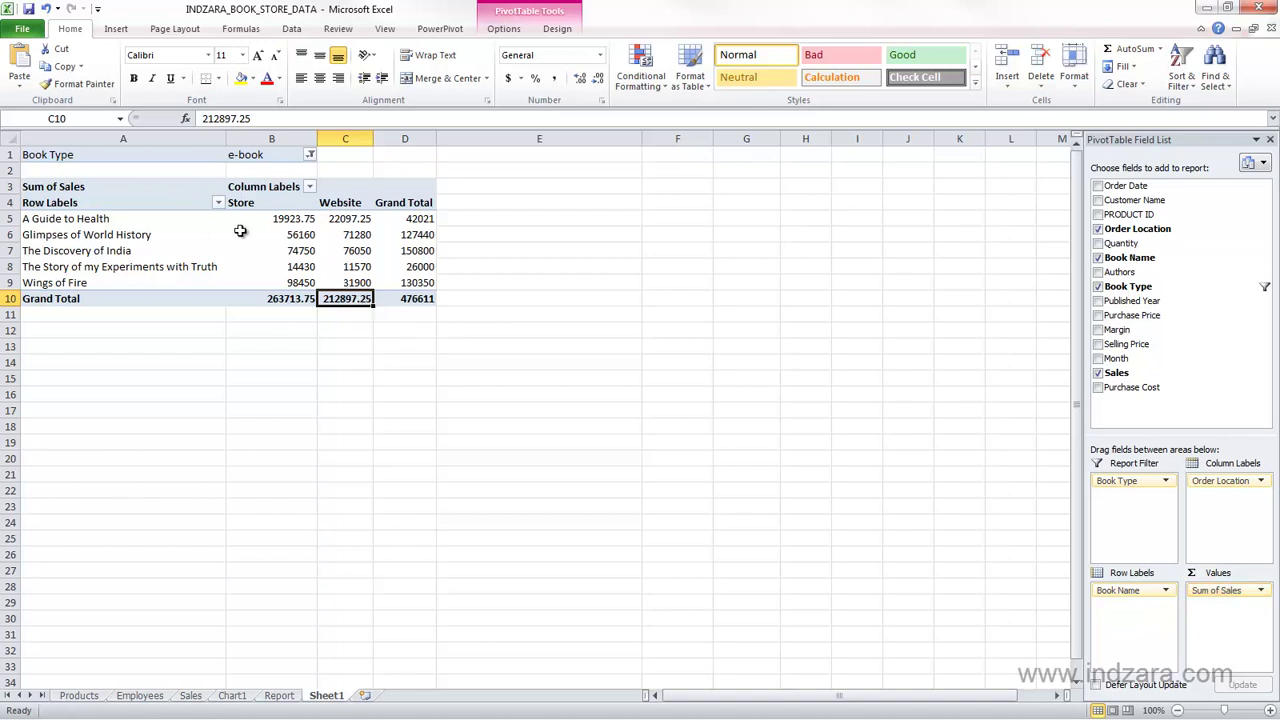
mouse_move(240, 231)
left_click(310, 156)
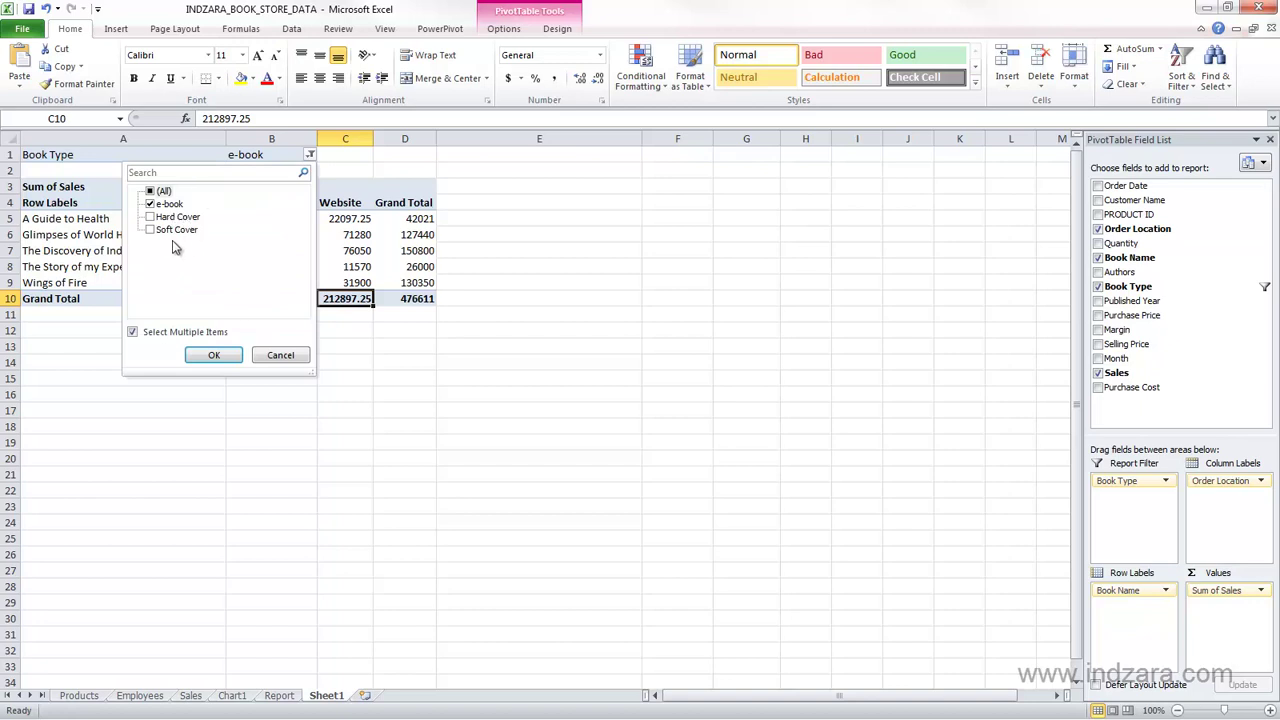
left_click(265, 355)
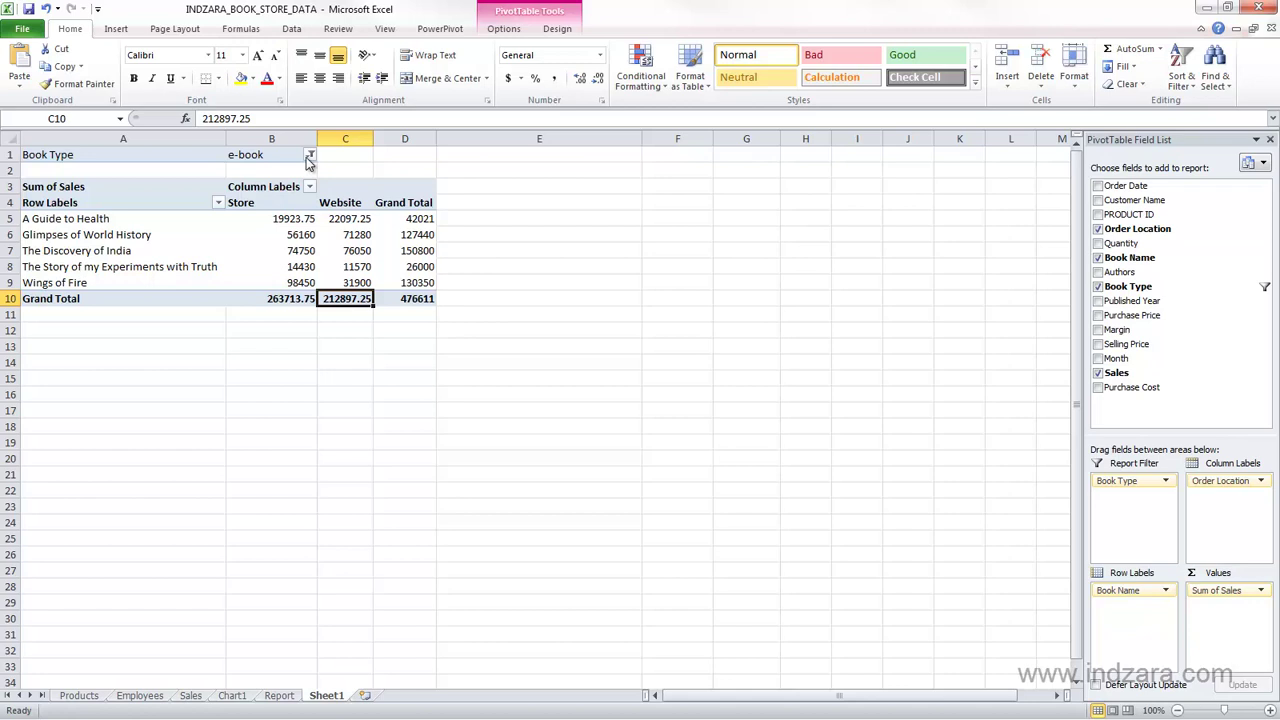
Sort the book name rows A to Z, then bring up the Order Location sort and filter menu
left_click(217, 203)
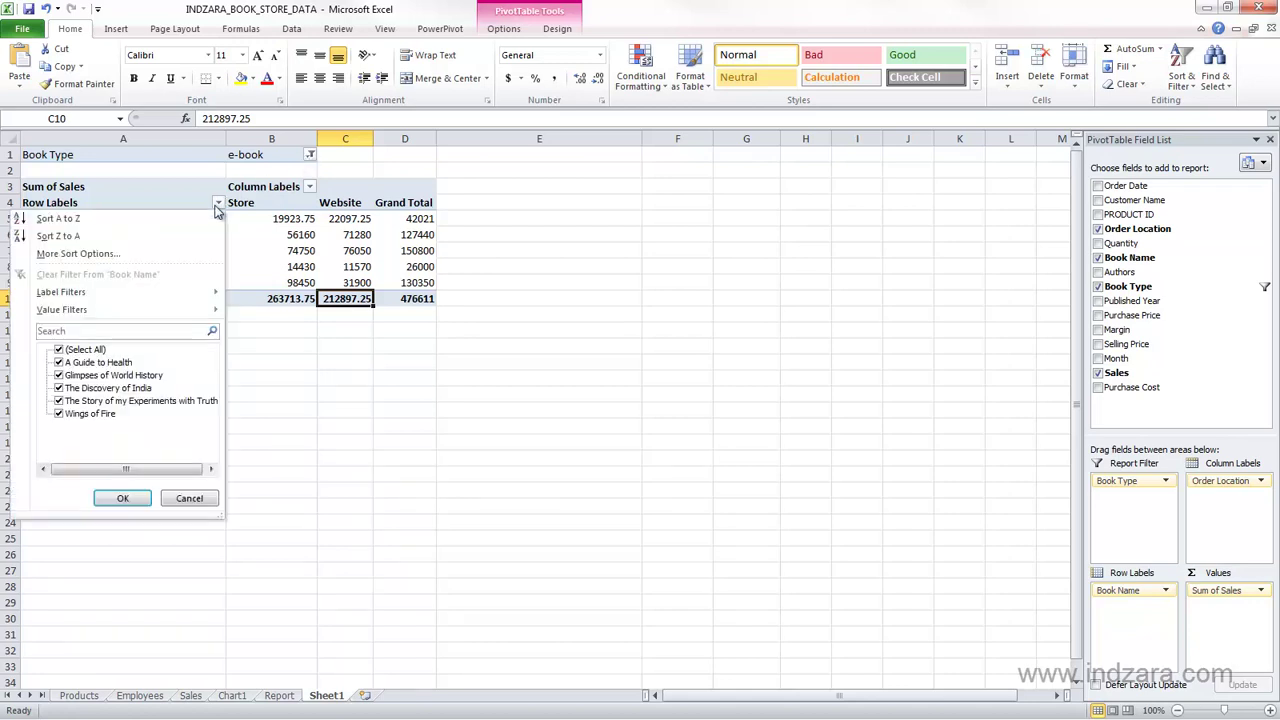
left_click(80, 218)
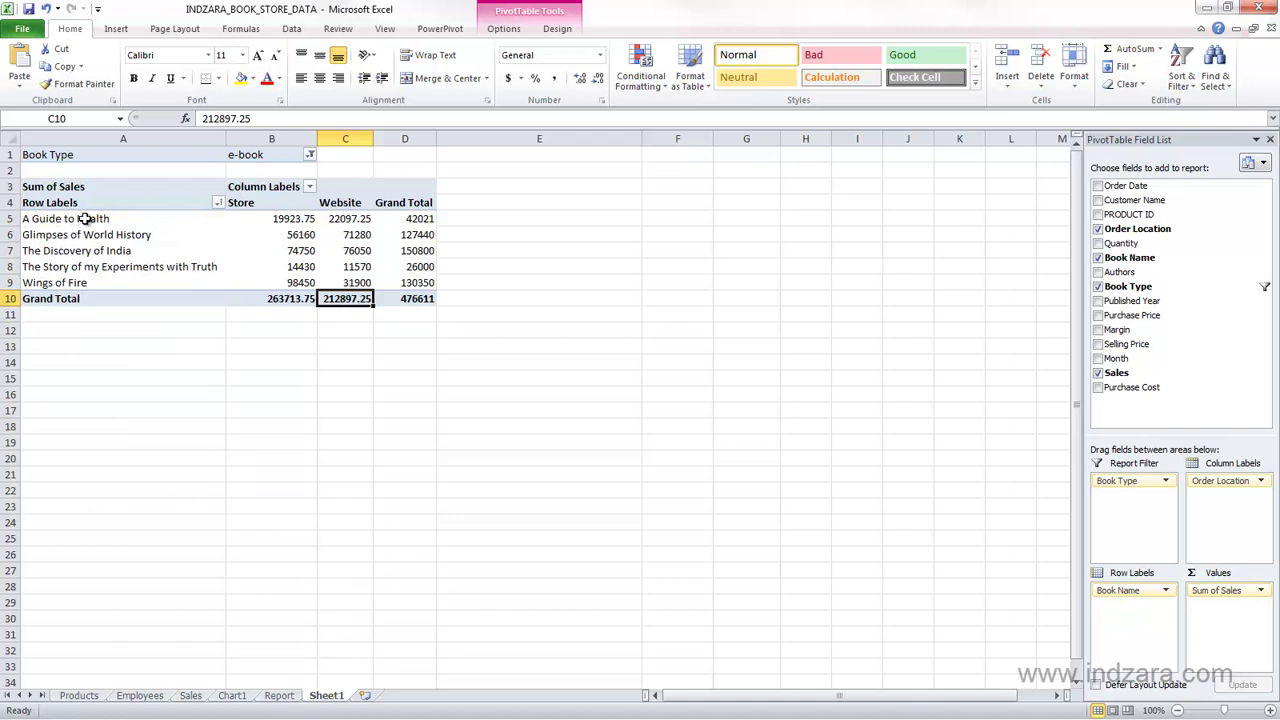
left_click(219, 202)
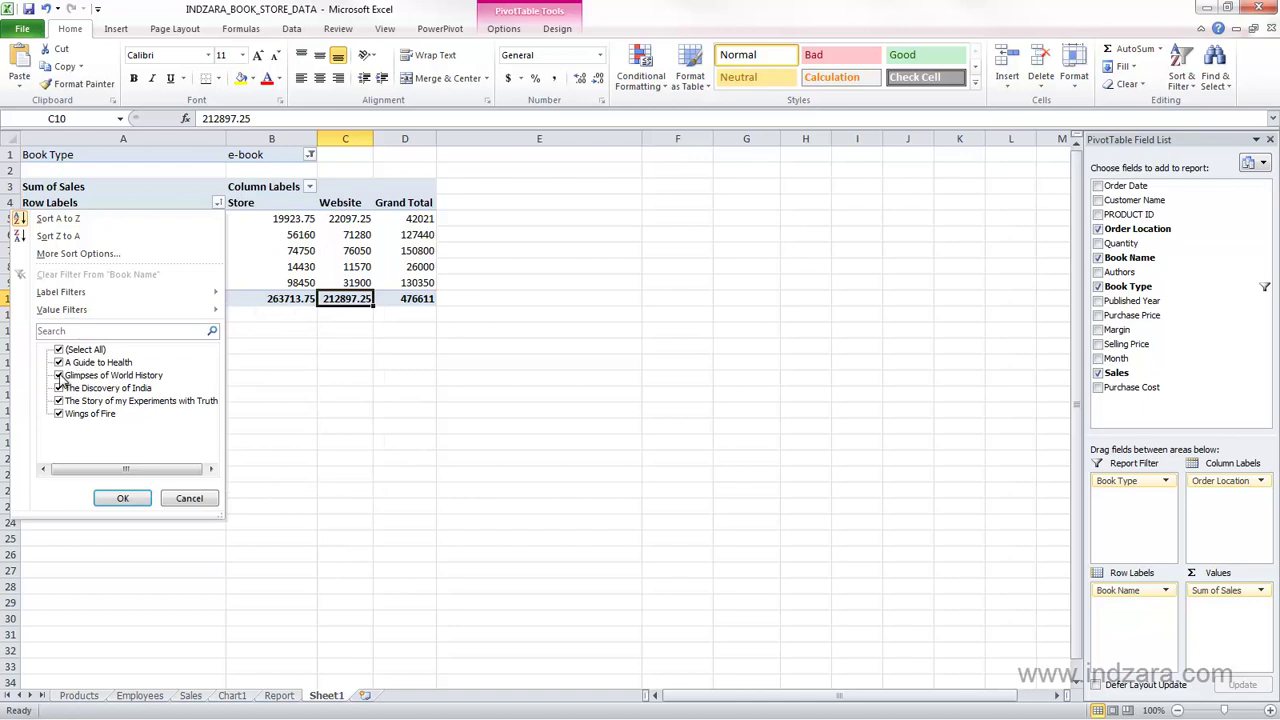
left_click(200, 498)
left_click(310, 187)
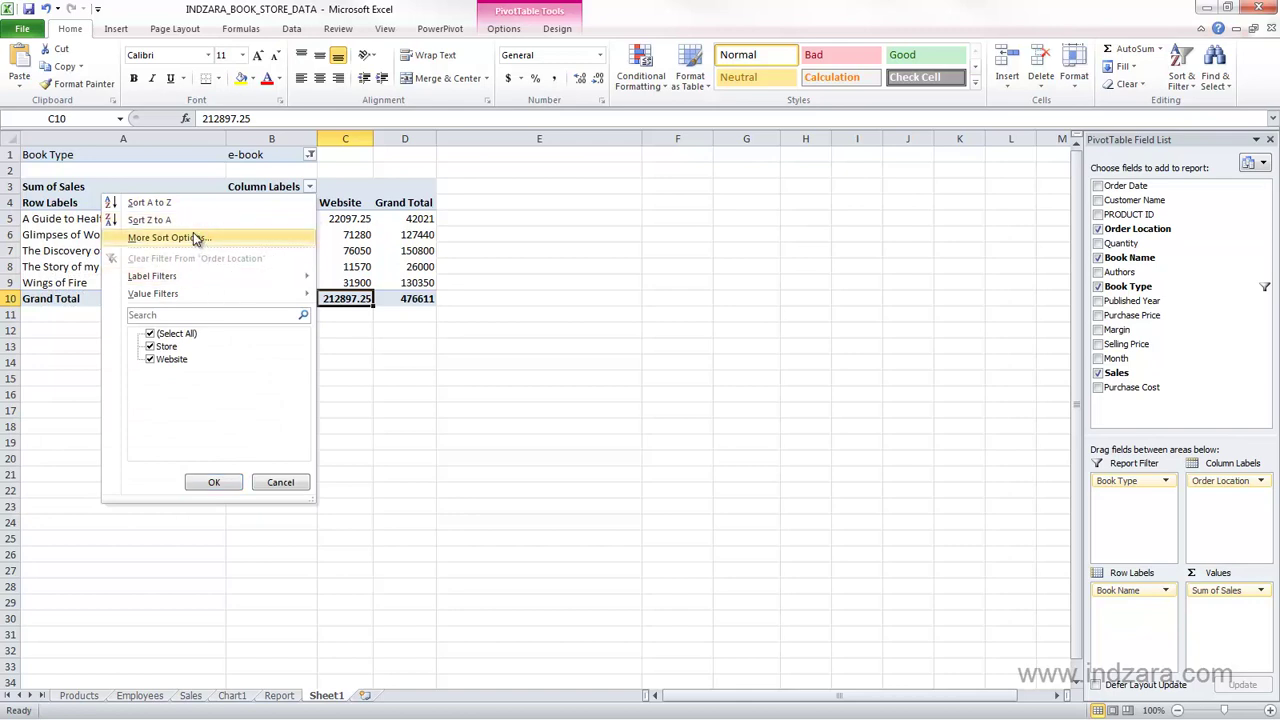
Uncheck Store to show only Website orders, then re-check Store to bring the total back to 476611
left_click(151, 348)
left_click(216, 480)
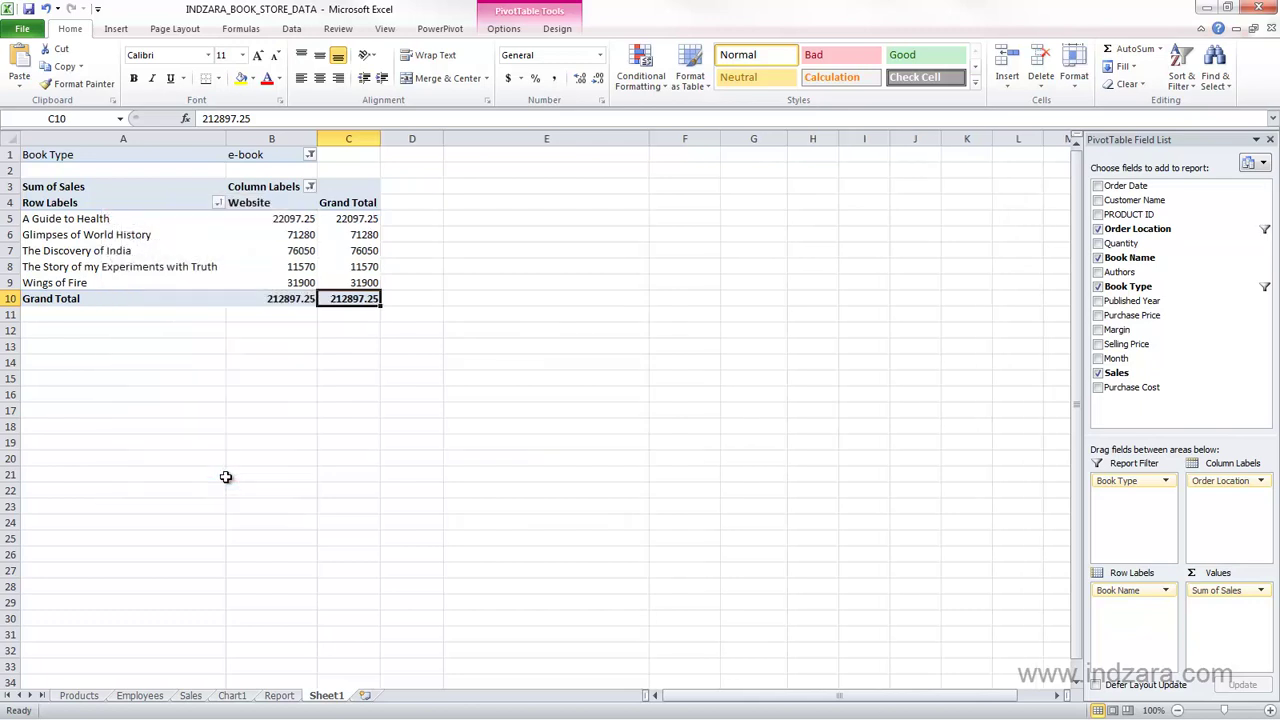
left_click(310, 187)
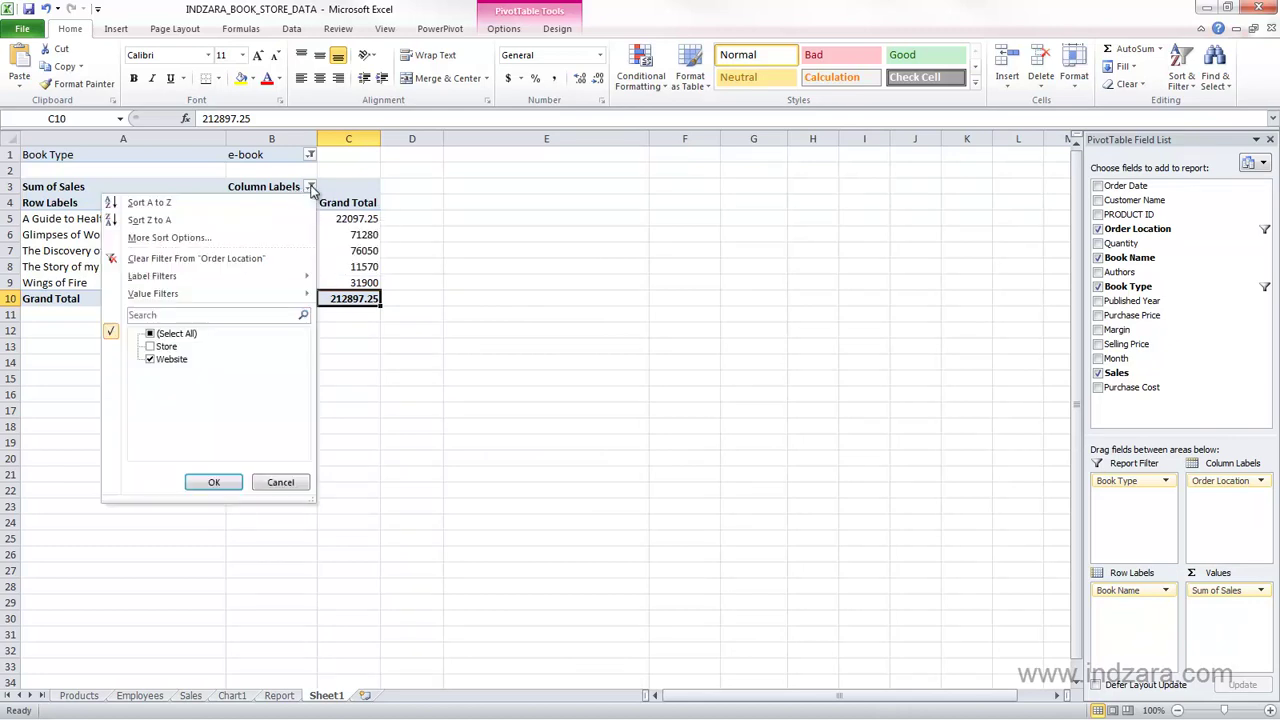
left_click(149, 347)
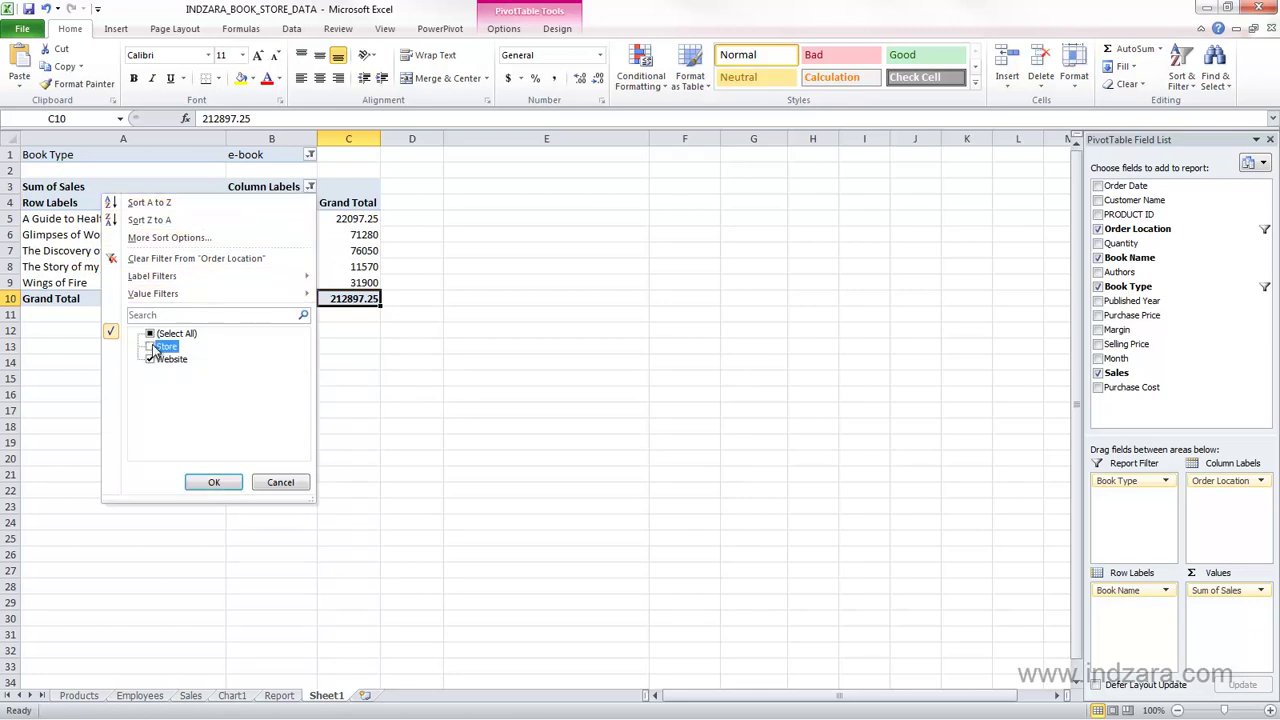
left_click(215, 481)
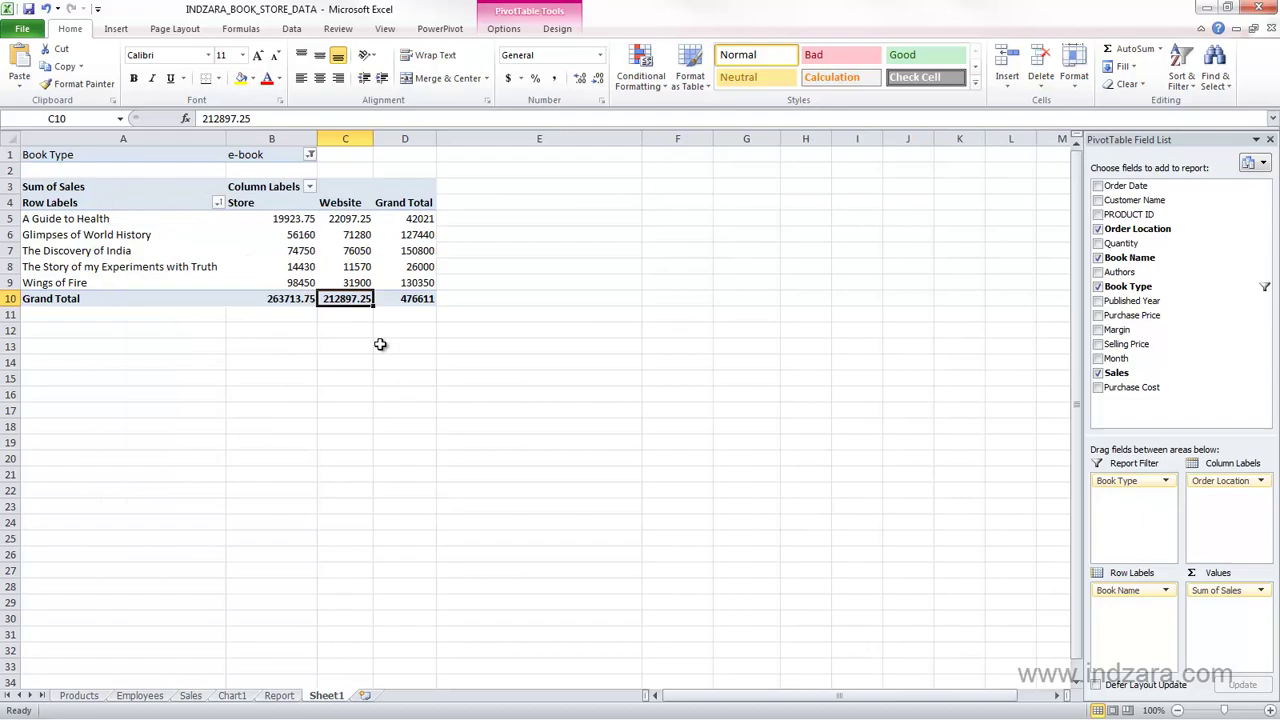